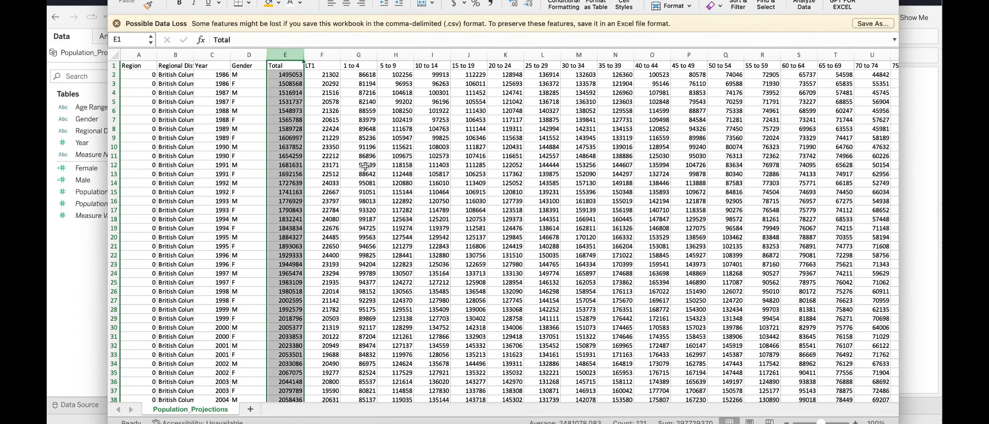
Look over the population projection figures by age group in the spreadsheet and switch to Tableau.
{"action": "left_click", "coordinate": [396, 157]}
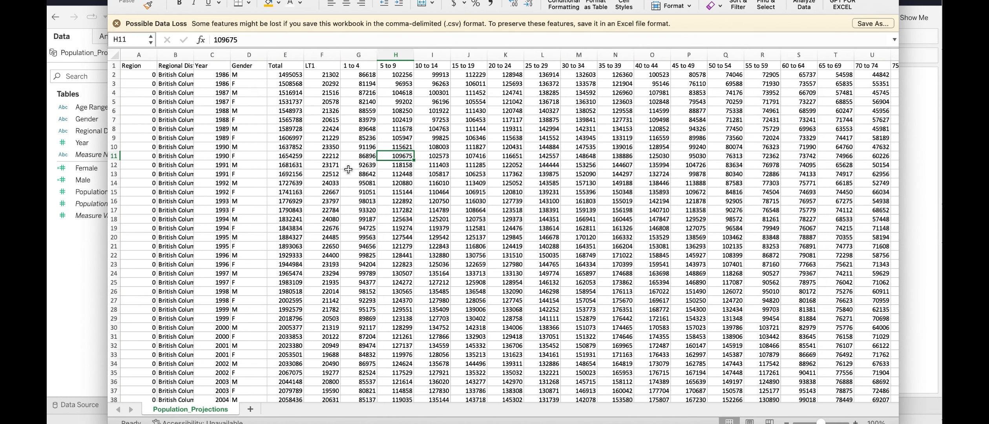
{"action": "scroll", "coordinate": [397, 181], "scroll_direction": "down", "scroll_amount": 1}
{"action": "scroll", "coordinate": [397, 182], "scroll_direction": "up", "scroll_amount": 1}
{"action": "key", "text": "super+Tab"}
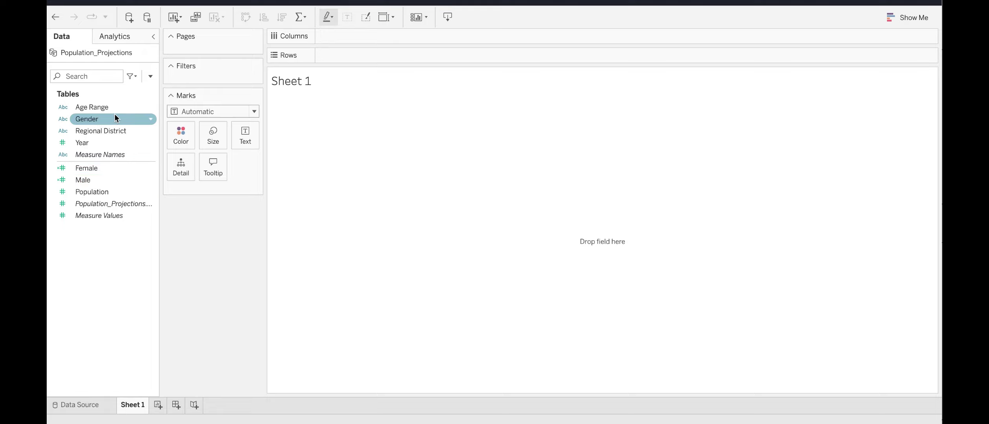
Build side-by-side bar charts with Age Range on Rows and the sums of Male and Female on Columns.
{"action": "left_click_drag", "start_coordinate": [100, 108], "coordinate": [350, 65]}
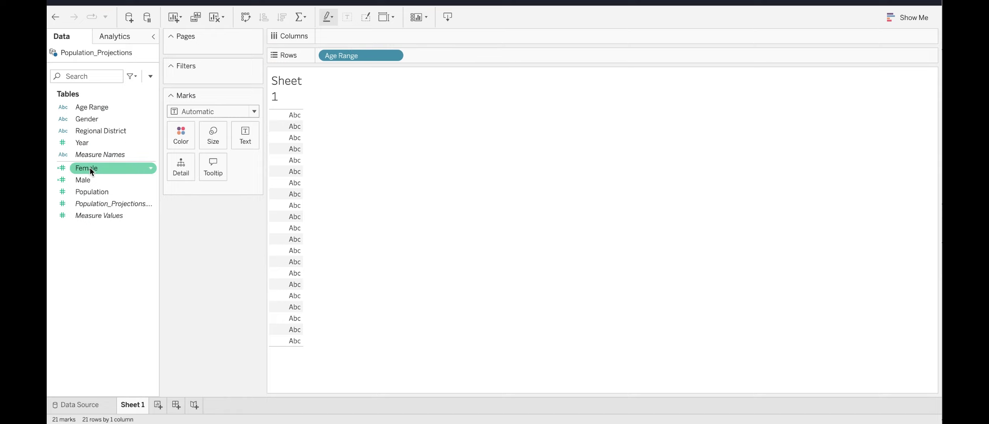
{"action": "left_click_drag", "start_coordinate": [84, 180], "coordinate": [361, 37]}
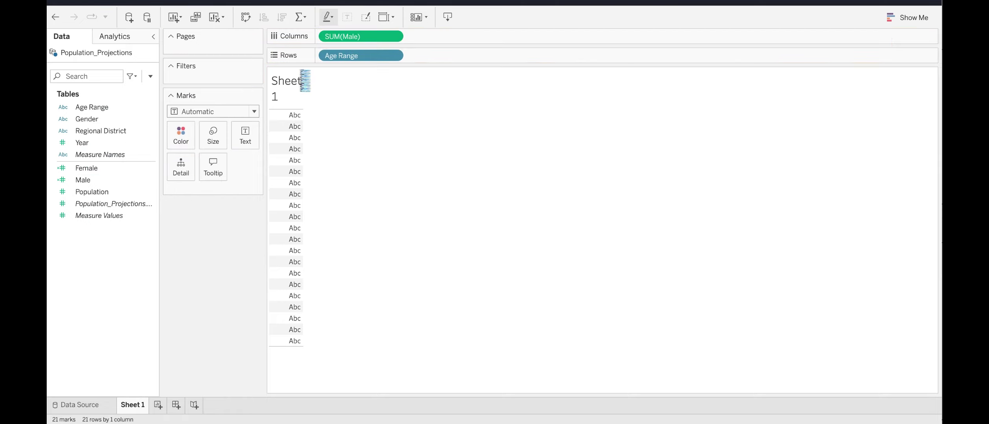
{"action": "left_click_drag", "start_coordinate": [91, 167], "coordinate": [465, 34]}
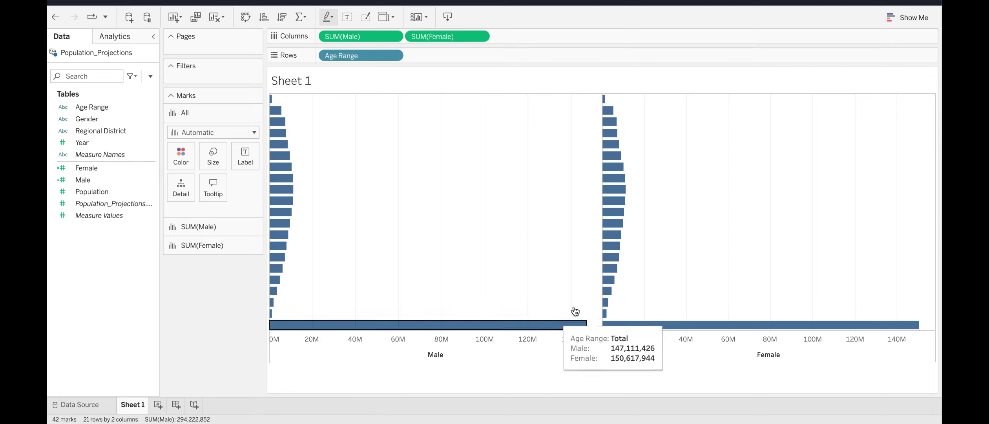
Exclude the Total age range from the Male and Female bar charts.
{"action": "right_click", "coordinate": [285, 330]}
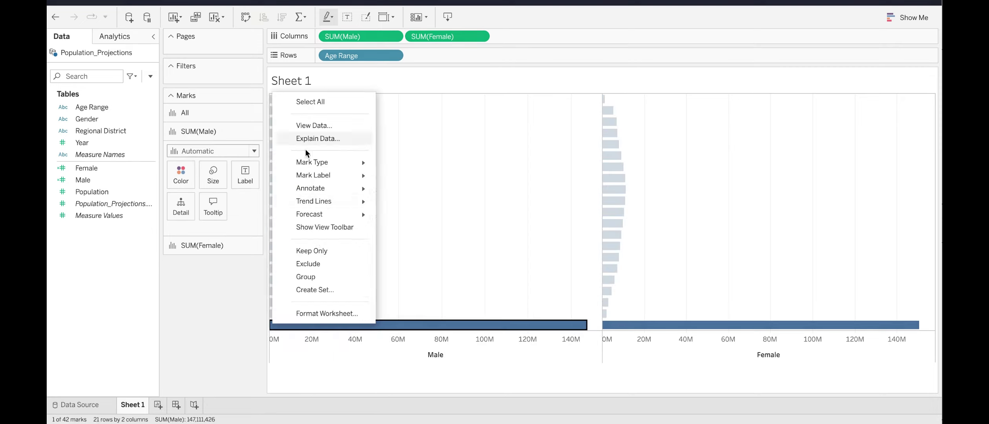
{"action": "mouse_move", "coordinate": [300, 179]}
{"action": "left_click", "coordinate": [300, 265]}
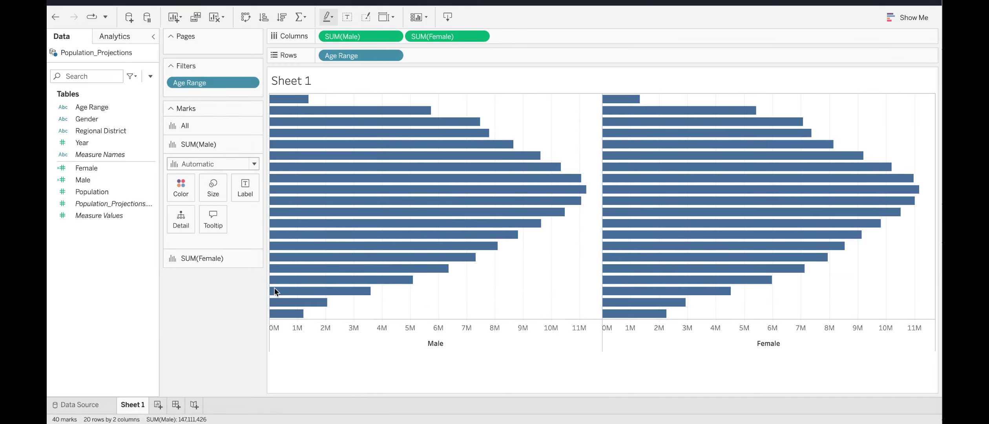
Show the Age Range row headers beside the bars and hide them again.
{"action": "mouse_move", "coordinate": [336, 281]}
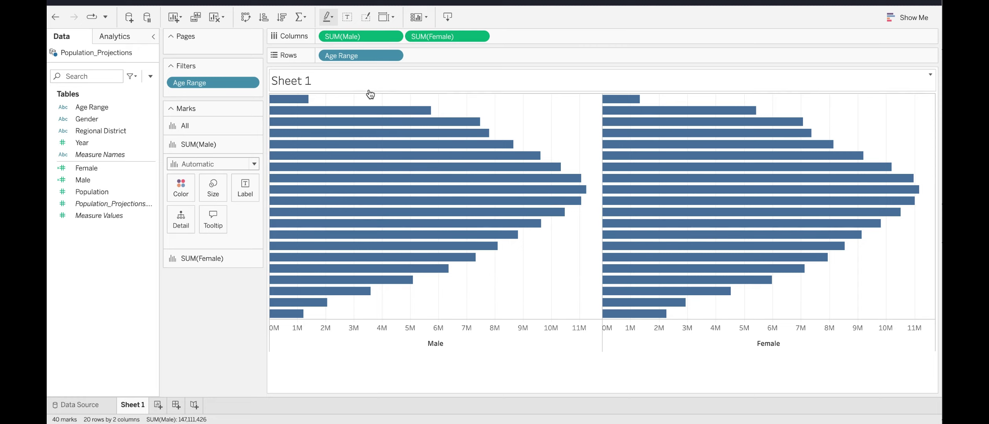
{"action": "left_click", "coordinate": [397, 55]}
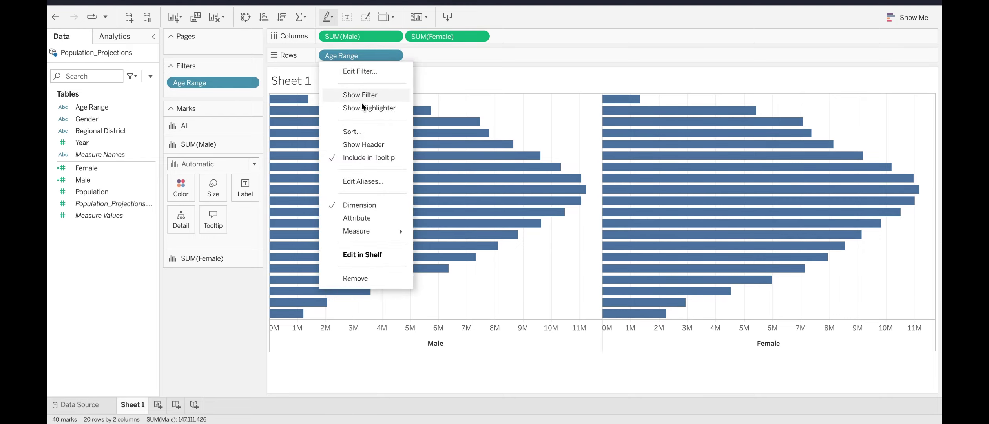
{"action": "left_click", "coordinate": [356, 146]}
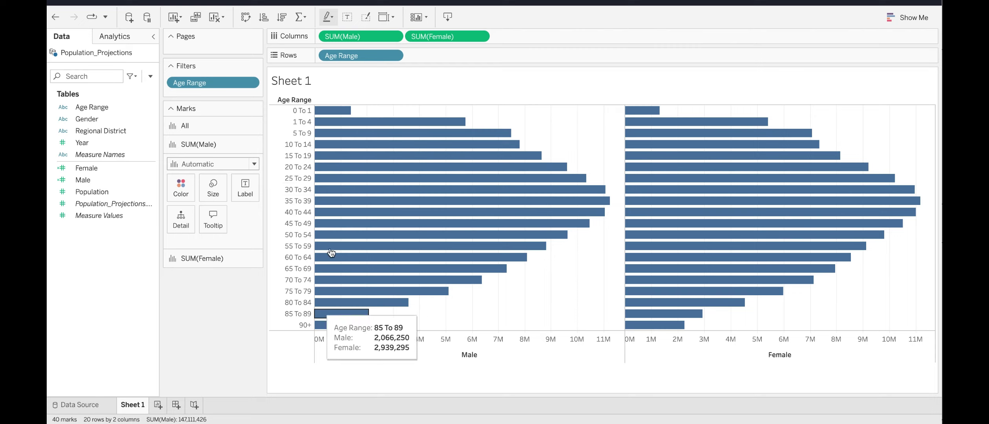
{"action": "left_click", "coordinate": [396, 56]}
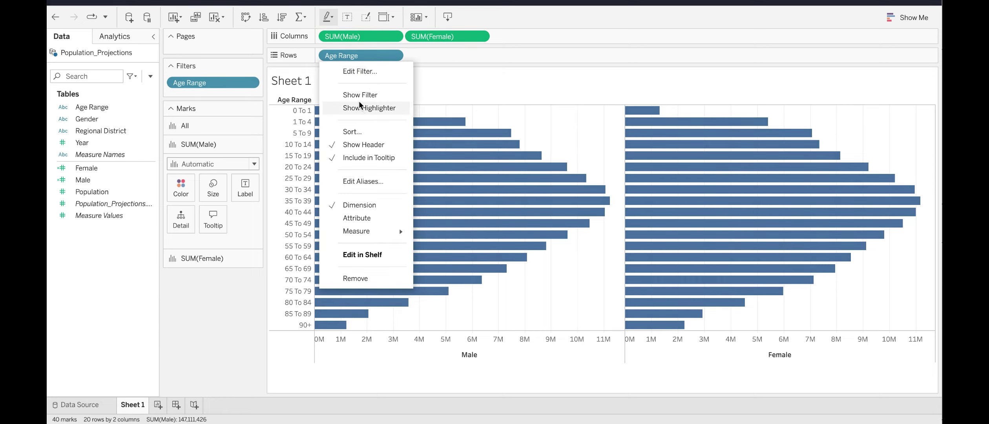
{"action": "left_click", "coordinate": [350, 145]}
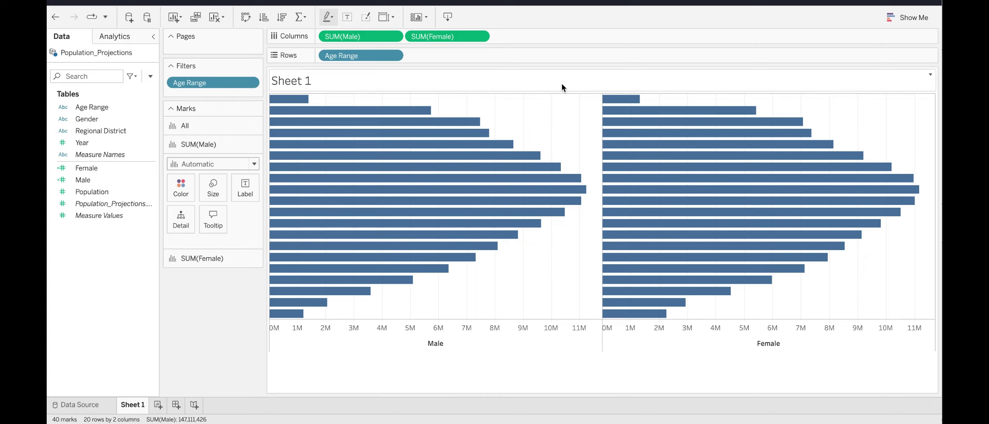
{"action": "mouse_move", "coordinate": [601, 204]}
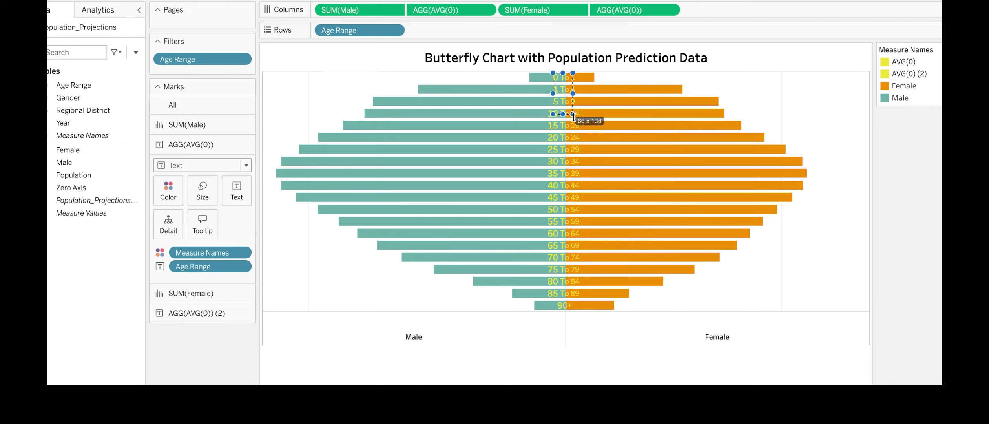
{"action": "left_click_drag", "start_coordinate": [573, 116], "coordinate": [584, 316]}
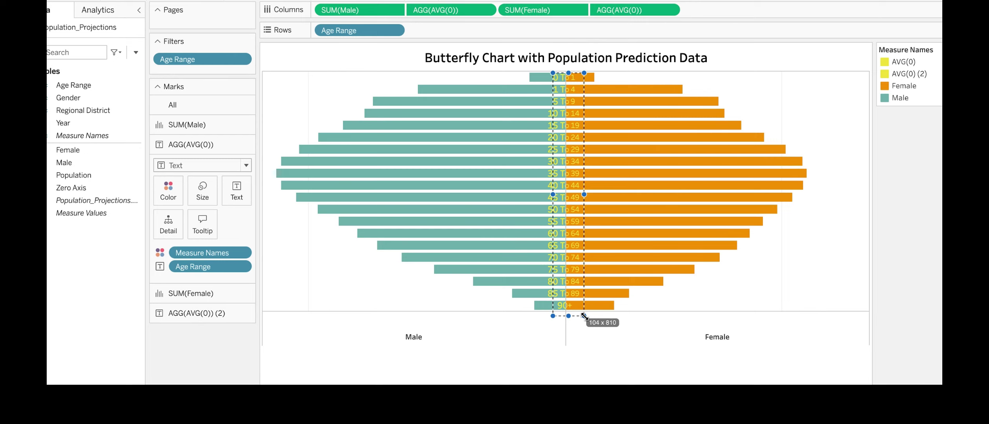
{"action": "left_click_drag", "start_coordinate": [585, 316], "coordinate": [582, 314]}
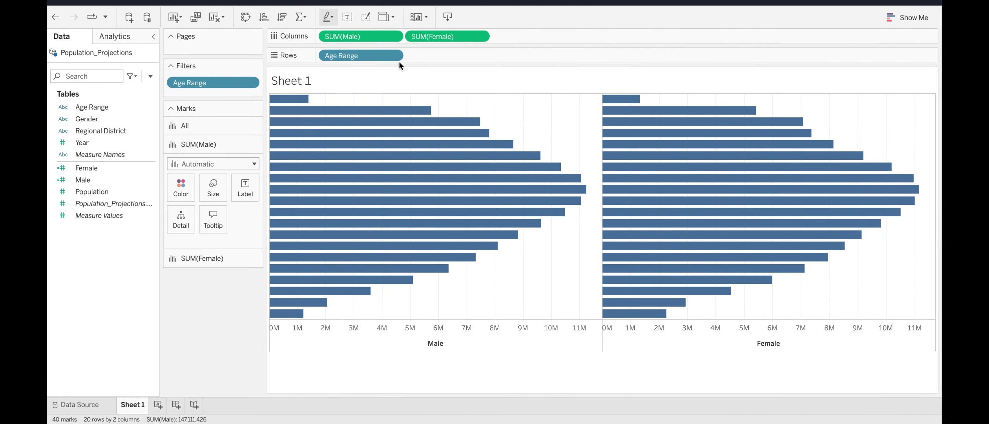
Add an AVG(0) calculation to Columns and place it between SUM(Male) and SUM(Female).
{"action": "double_click", "coordinate": [520, 36]}
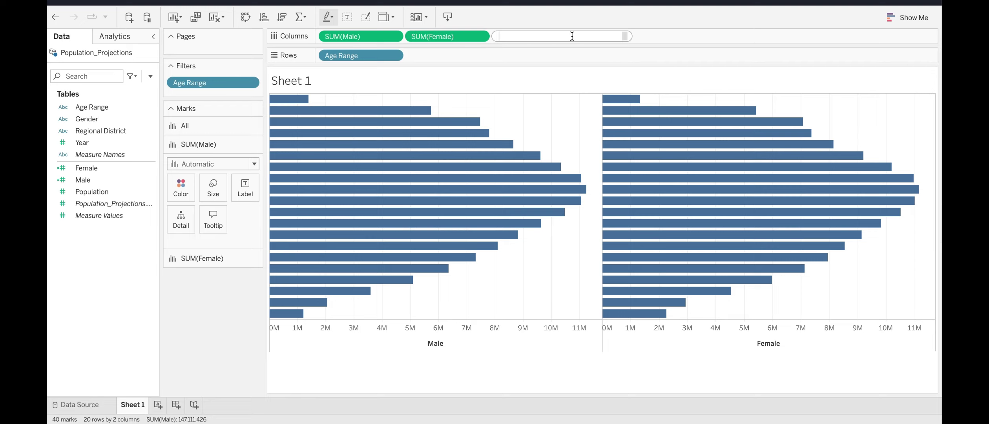
{"action": "type", "text": "avg"}
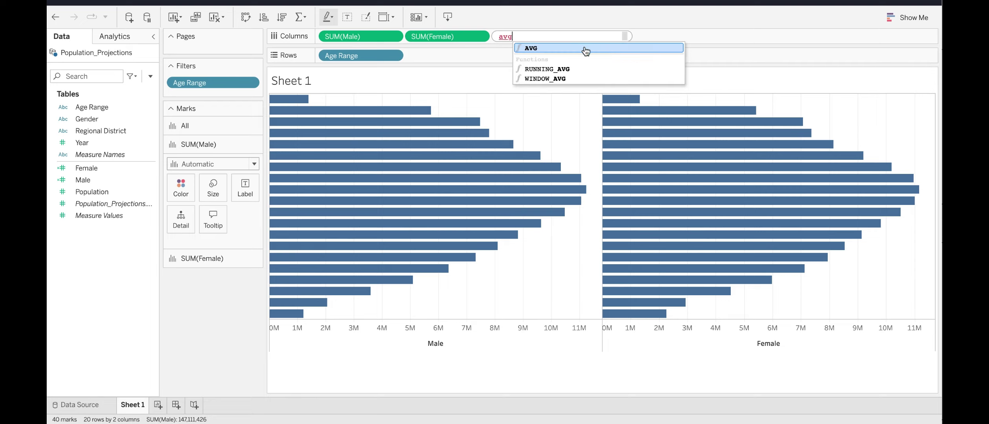
{"action": "left_click", "coordinate": [584, 48]}
{"action": "type", "text": "0"}
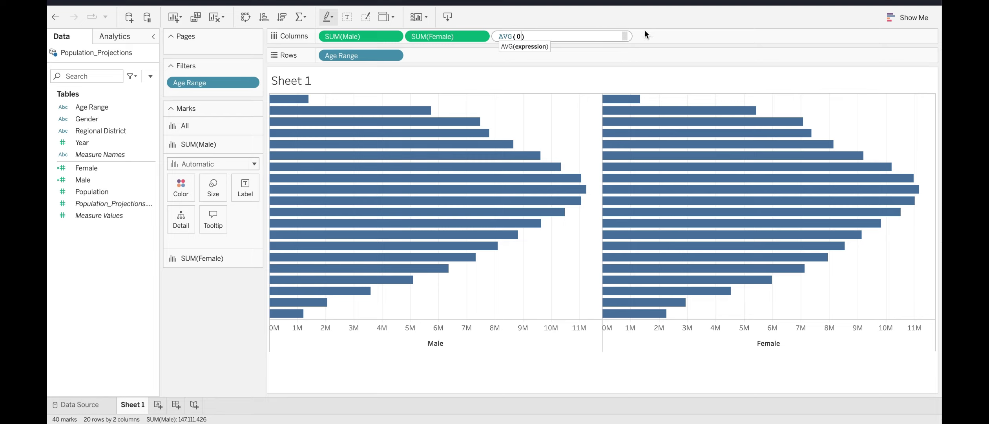
{"action": "key", "text": "Return"}
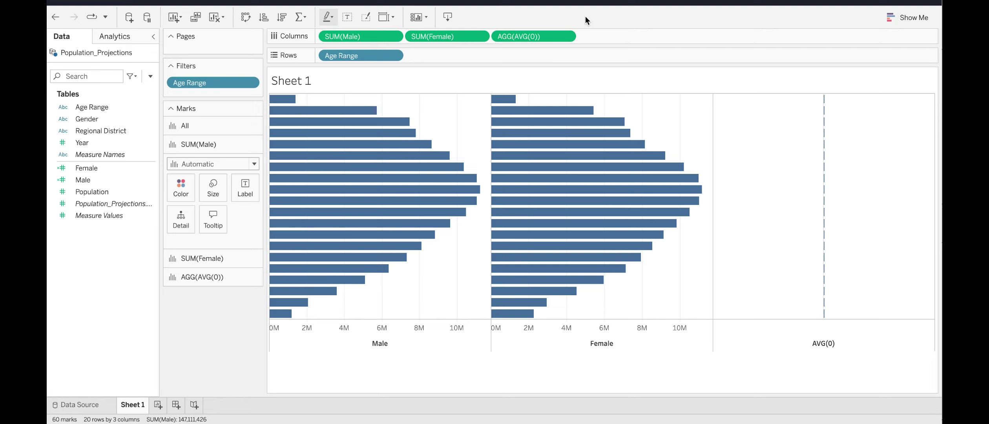
{"action": "left_click_drag", "start_coordinate": [531, 36], "coordinate": [402, 34]}
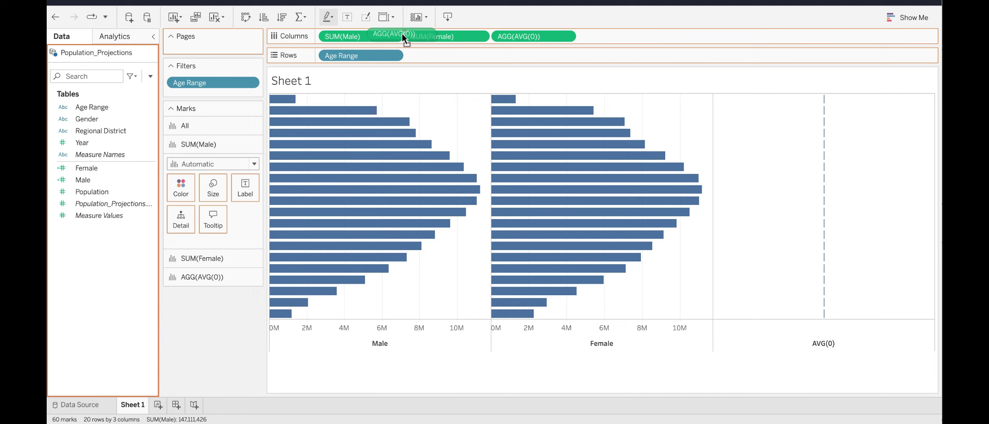
{"action": "left_click_drag", "start_coordinate": [402, 33], "coordinate": [402, 33]}
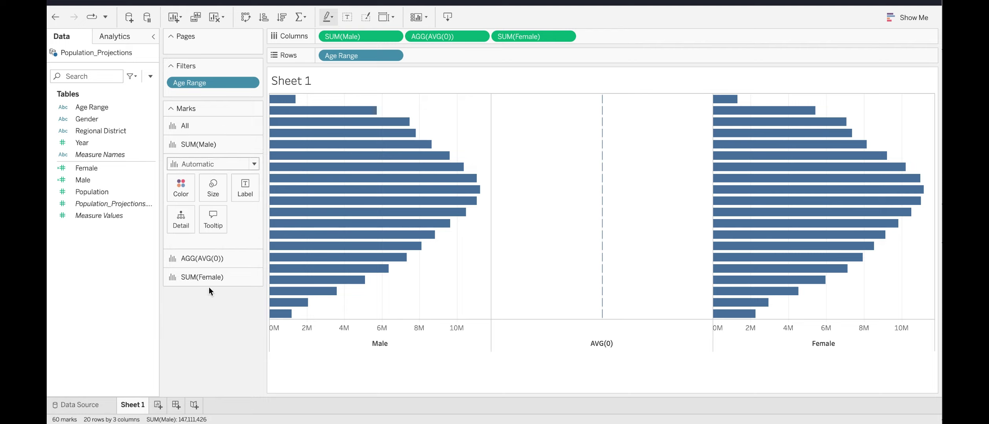
Label the AVG(0) marks with Age Range and set their mark type to Text.
{"action": "left_click", "coordinate": [213, 260]}
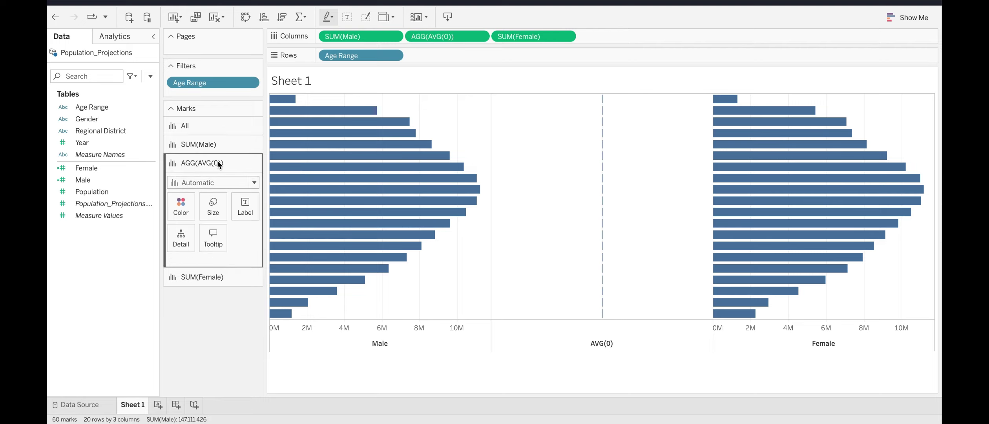
{"action": "left_click", "coordinate": [255, 183]}
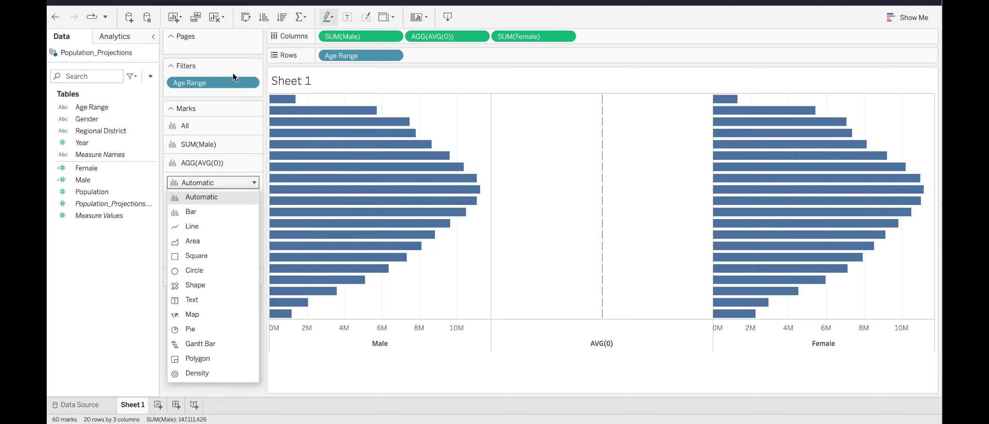
{"action": "left_click", "coordinate": [241, 103]}
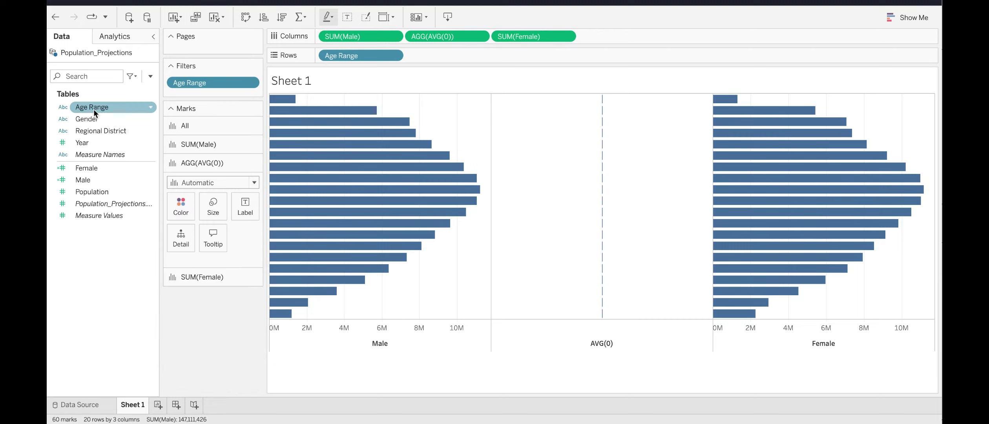
{"action": "left_click_drag", "start_coordinate": [93, 107], "coordinate": [243, 203]}
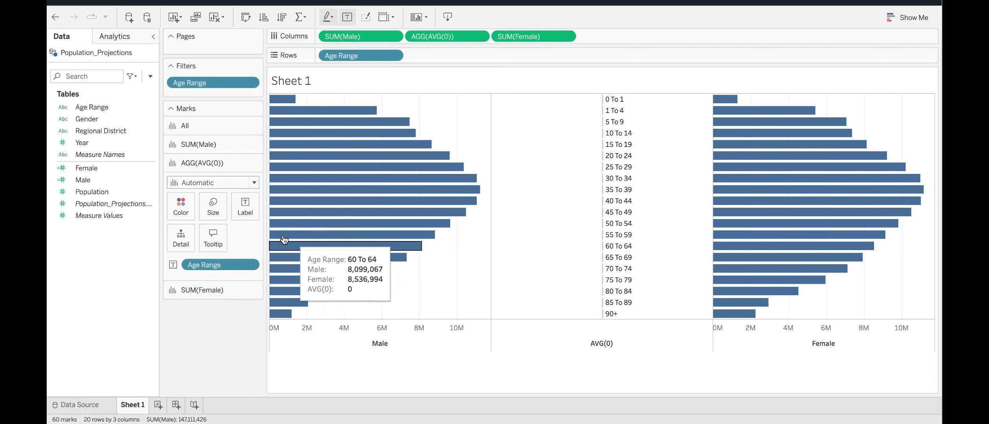
{"action": "left_click", "coordinate": [254, 181]}
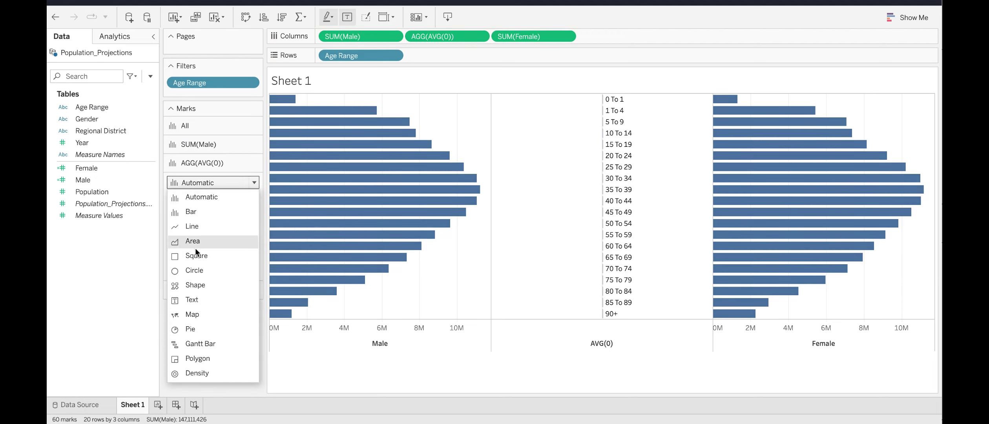
{"action": "left_click", "coordinate": [194, 300]}
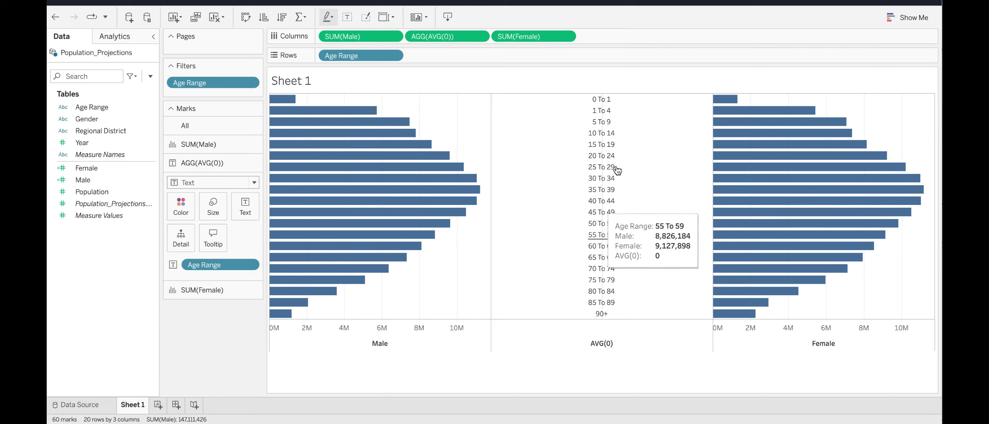
Reverse the scale of the Male axis so its bars extend the opposite way from Female.
{"action": "mouse_move", "coordinate": [613, 161]}
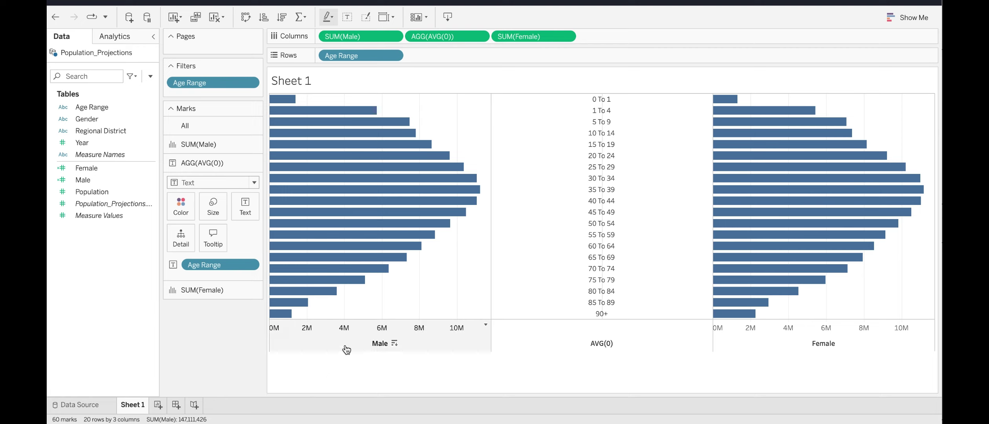
{"action": "left_click", "coordinate": [344, 332]}
{"action": "right_click", "coordinate": [344, 331]}
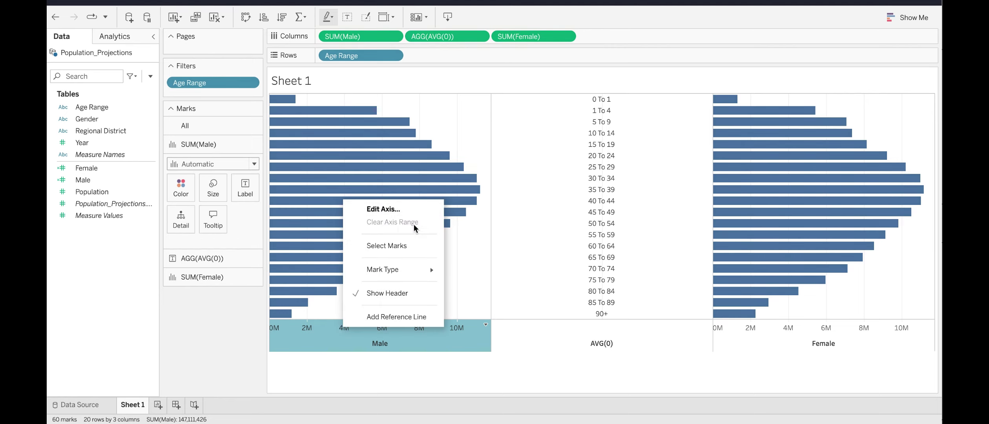
{"action": "left_click", "coordinate": [404, 211]}
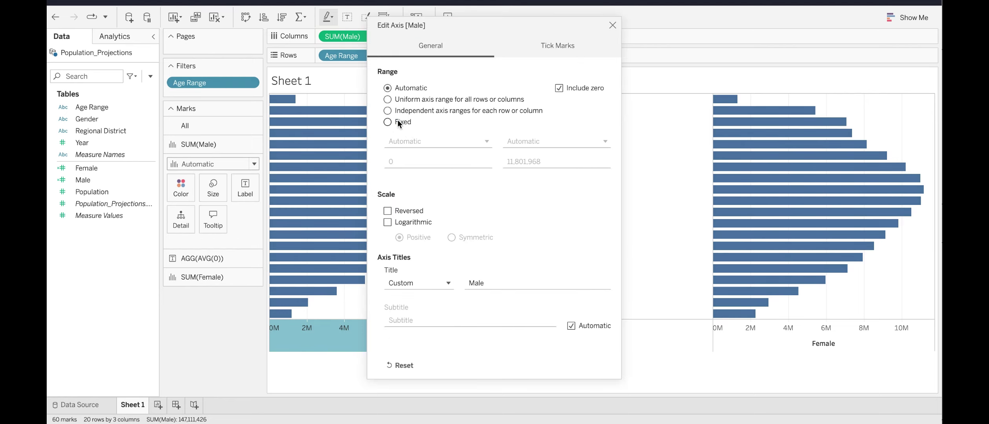
{"action": "left_click", "coordinate": [388, 212]}
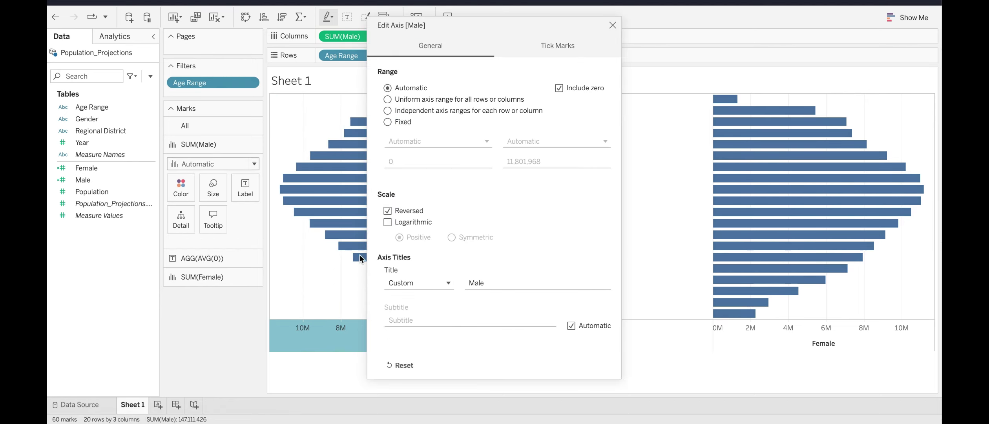
{"action": "left_click", "coordinate": [612, 26]}
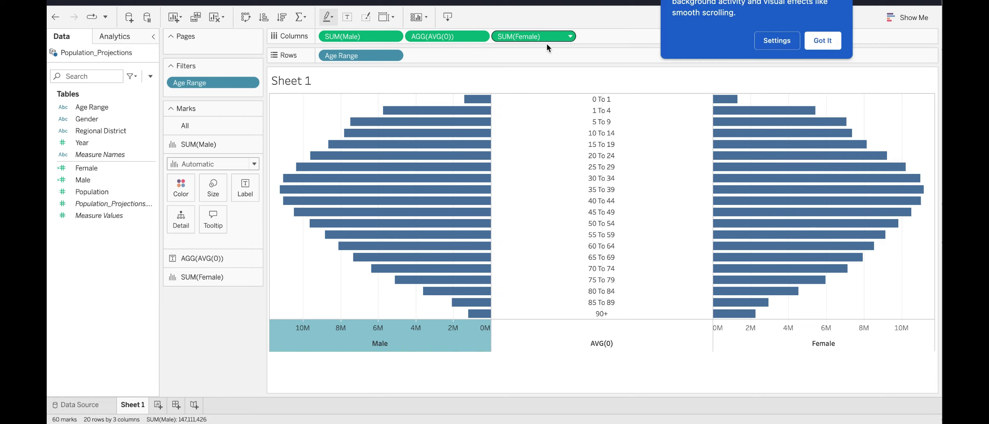
Dismiss the notification and combine AVG(0) with SUM(Male) as a dual axis.
{"action": "left_click", "coordinate": [820, 40]}
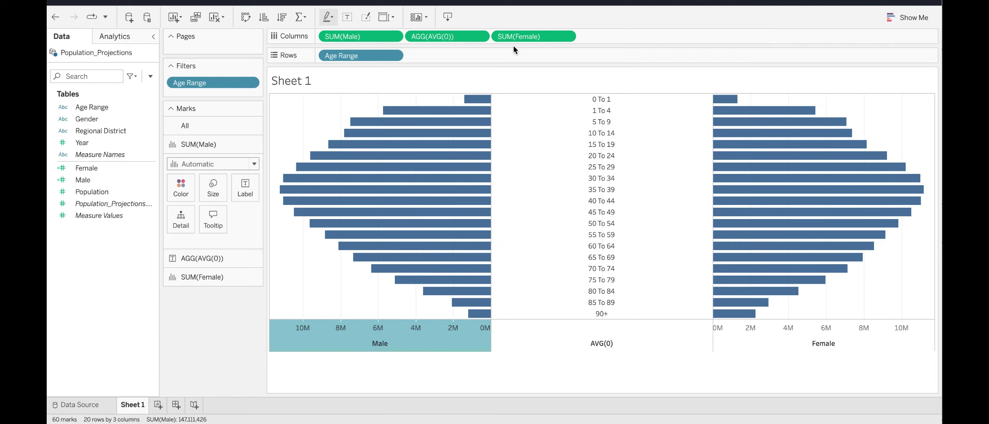
{"action": "left_click", "coordinate": [489, 36]}
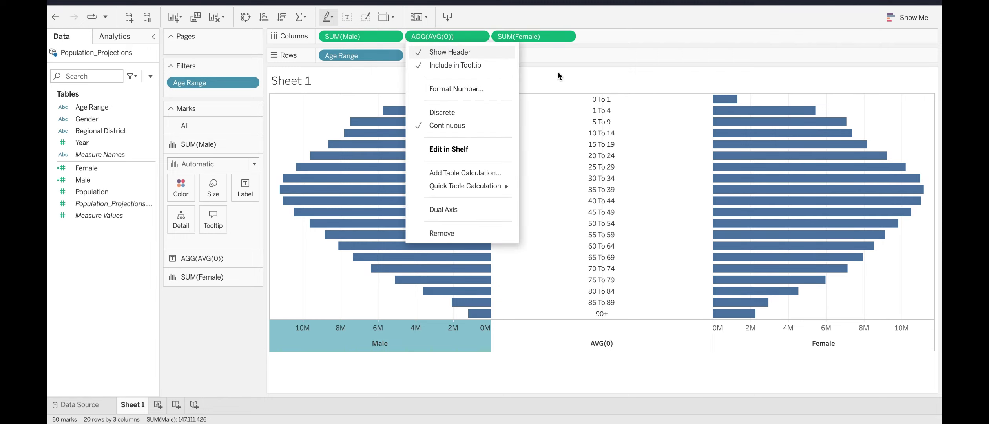
{"action": "left_click", "coordinate": [467, 215]}
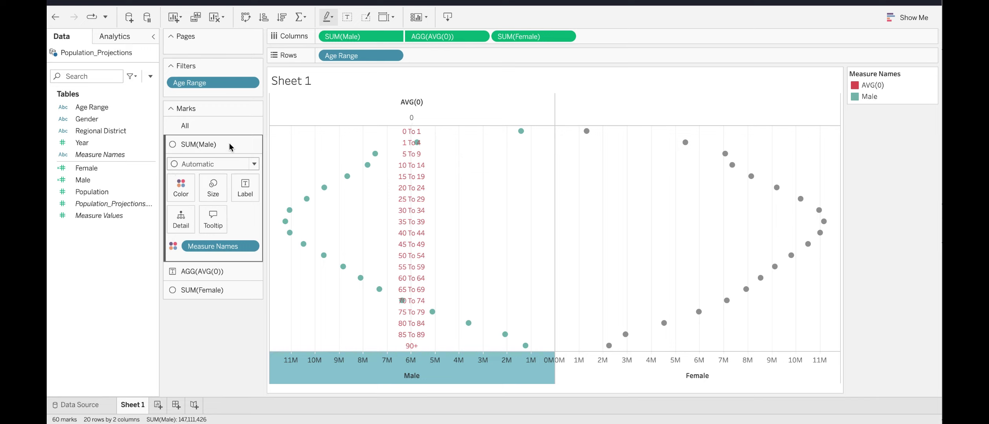
Set the mark type of both SUM(Male) and SUM(Female) to Bar.
{"action": "left_click", "coordinate": [254, 164]}
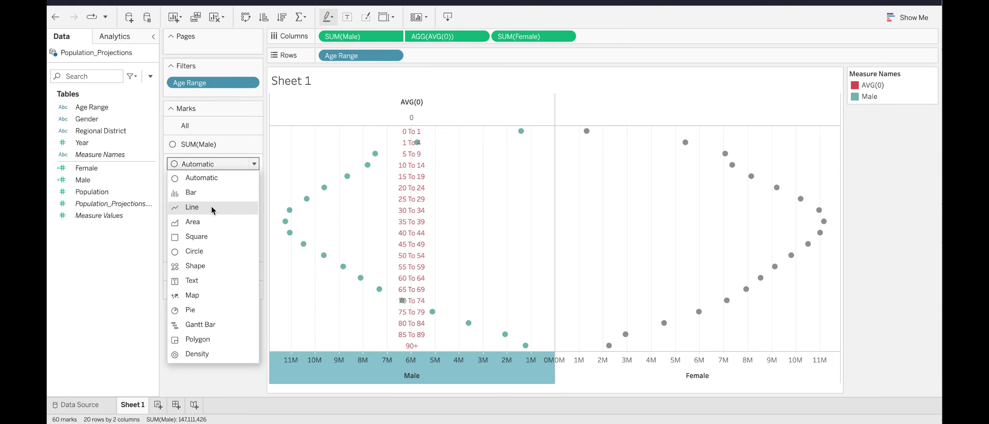
{"action": "left_click", "coordinate": [189, 192]}
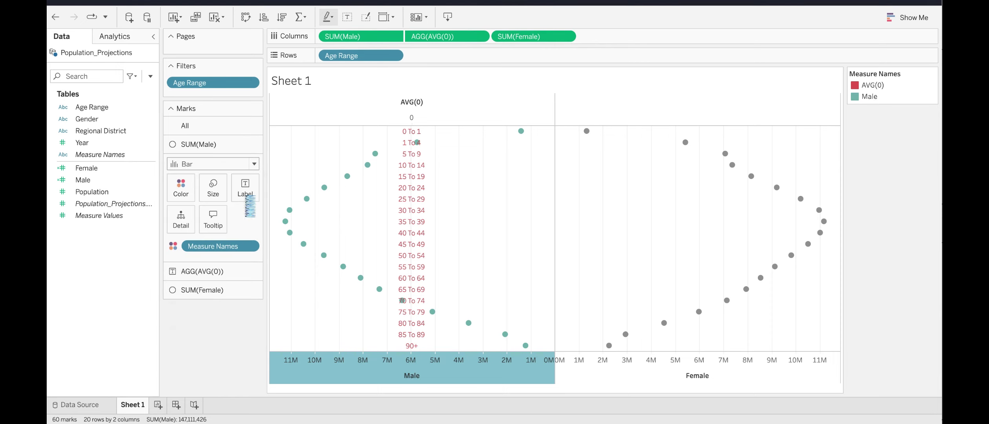
{"action": "left_click", "coordinate": [219, 292]}
{"action": "left_click", "coordinate": [202, 182]}
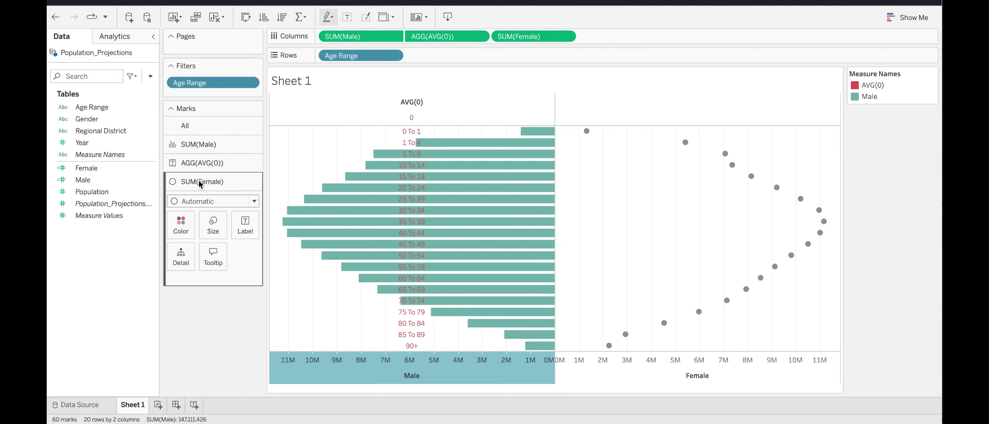
{"action": "left_click", "coordinate": [253, 202]}
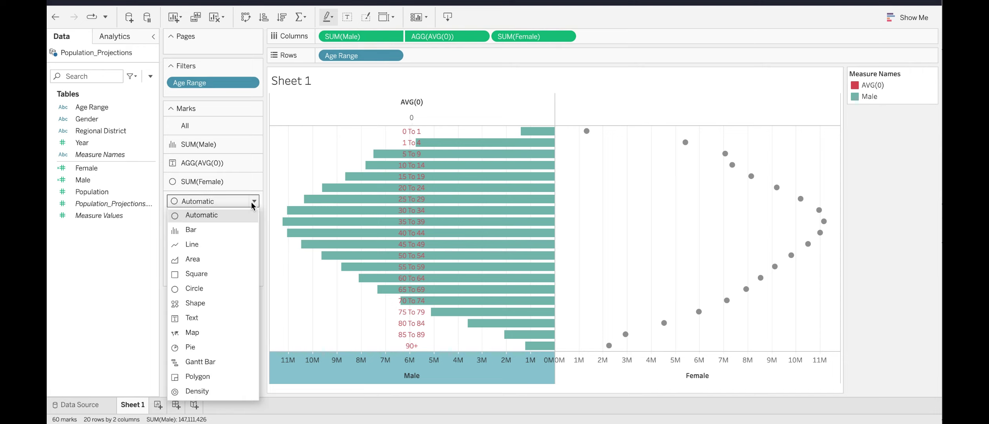
{"action": "left_click", "coordinate": [191, 231]}
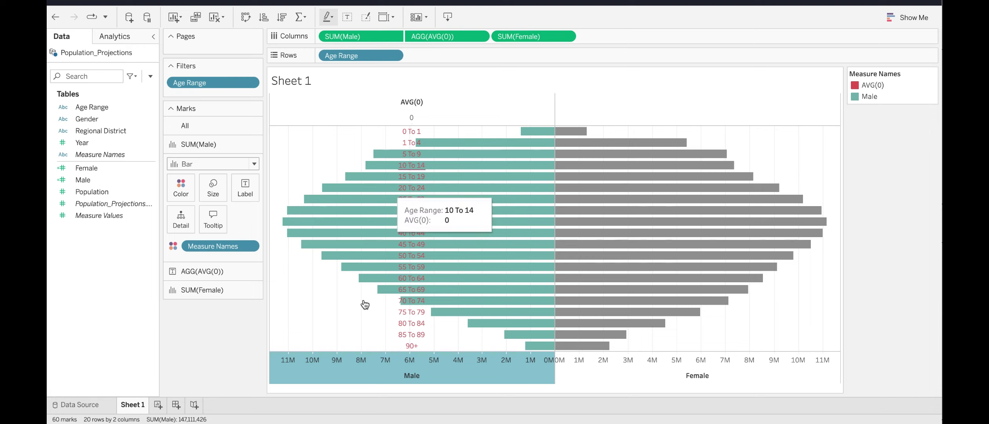
{"action": "left_click", "coordinate": [484, 37]}
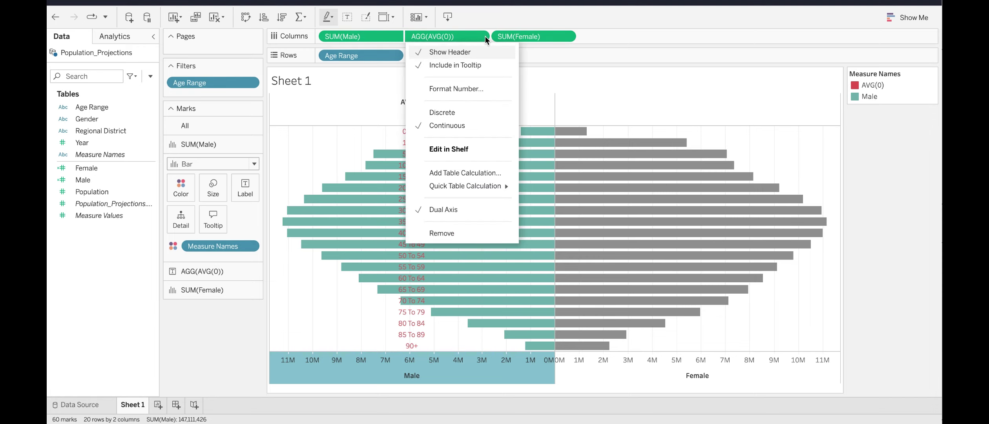
{"action": "mouse_move", "coordinate": [481, 191]}
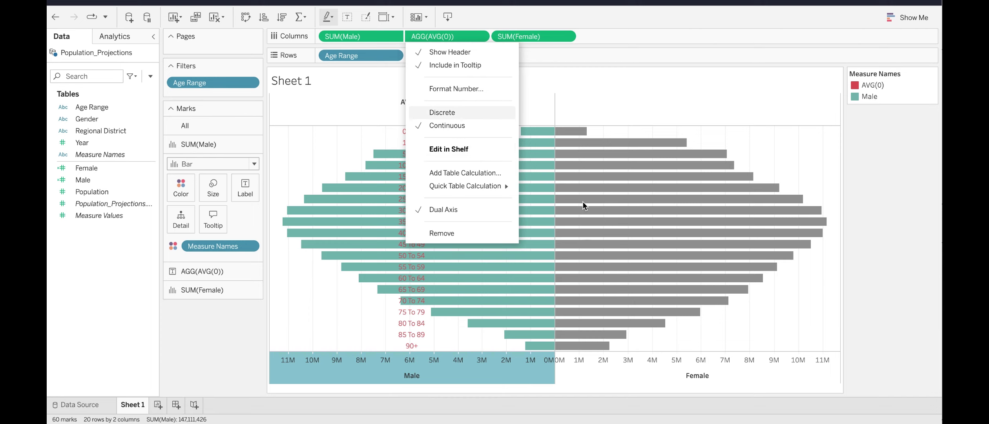
{"action": "left_click", "coordinate": [637, 86]}
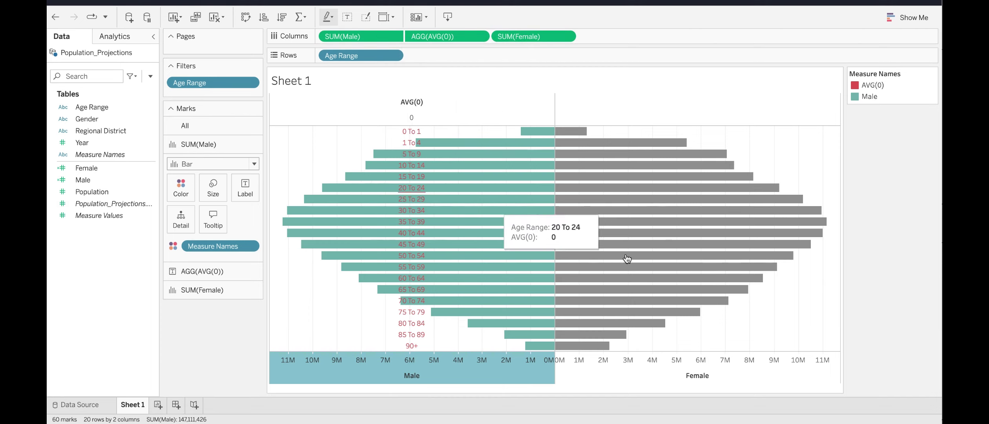
Synchronize the Male axis with AVG(0) and give its range a fixed start of 0 and an automatic end.
{"action": "right_click", "coordinate": [484, 372]}
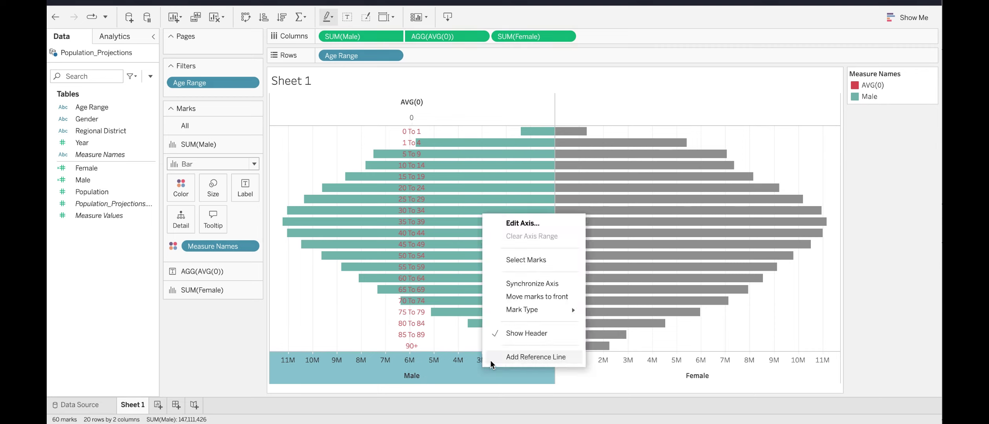
{"action": "left_click", "coordinate": [529, 284]}
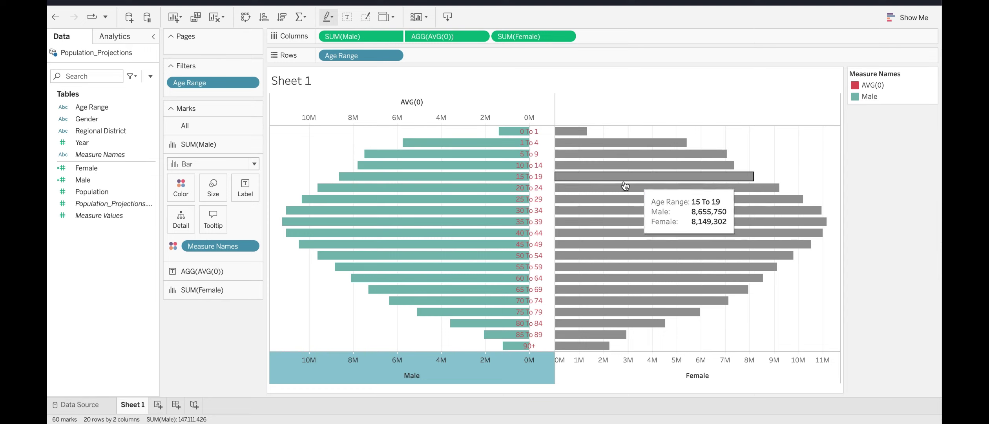
{"action": "right_click", "coordinate": [487, 369]}
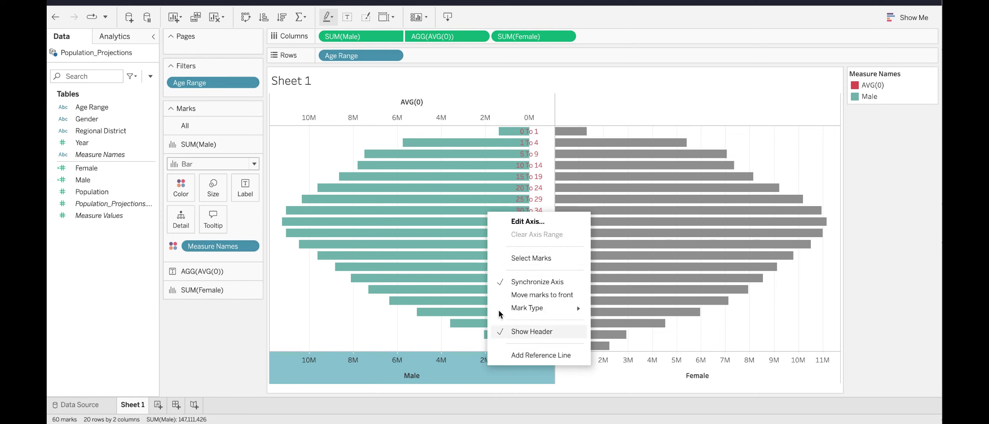
{"action": "left_click", "coordinate": [526, 223]}
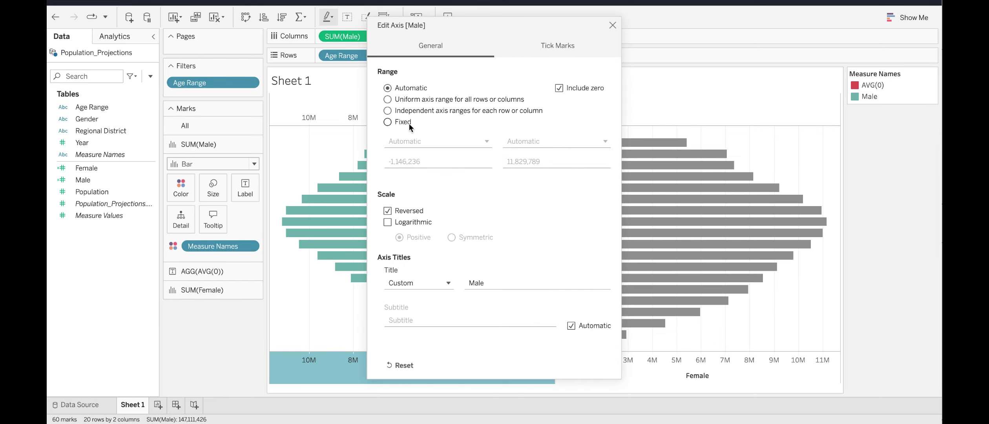
{"action": "left_click", "coordinate": [389, 122]}
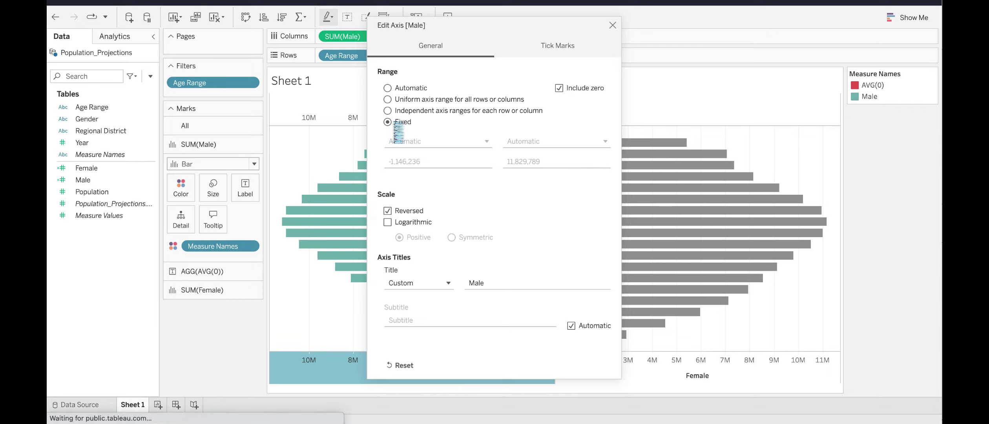
{"action": "left_click", "coordinate": [424, 161]}
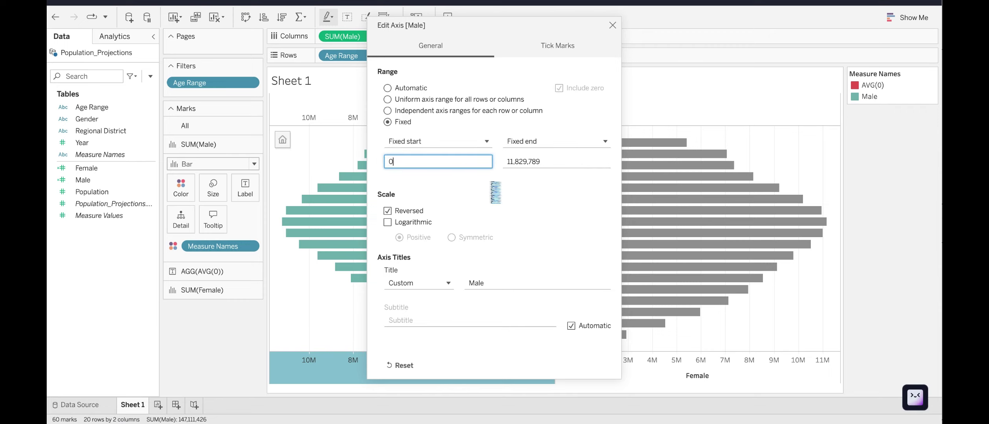
{"action": "left_click", "coordinate": [606, 142]}
{"action": "left_click", "coordinate": [579, 155]}
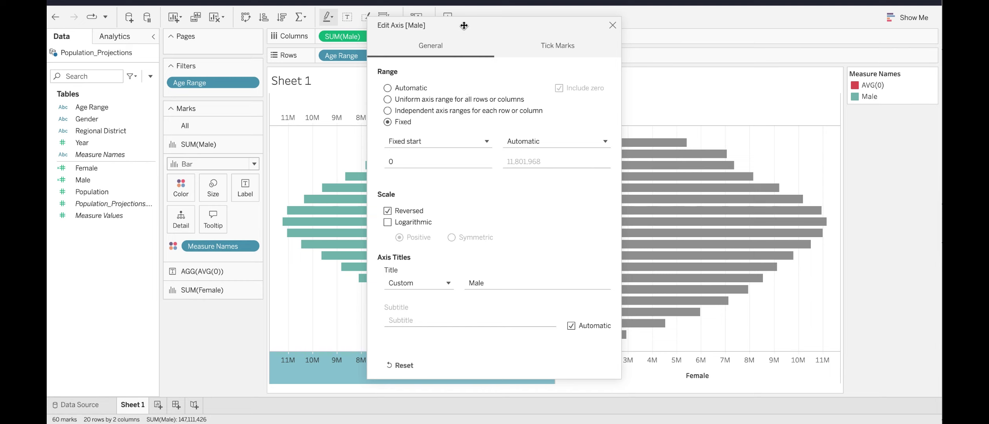
Set the Male axis's major tick marks to None and close the axis settings.
{"action": "left_click_drag", "start_coordinate": [464, 26], "coordinate": [513, 30]}
{"action": "left_click", "coordinate": [598, 46]}
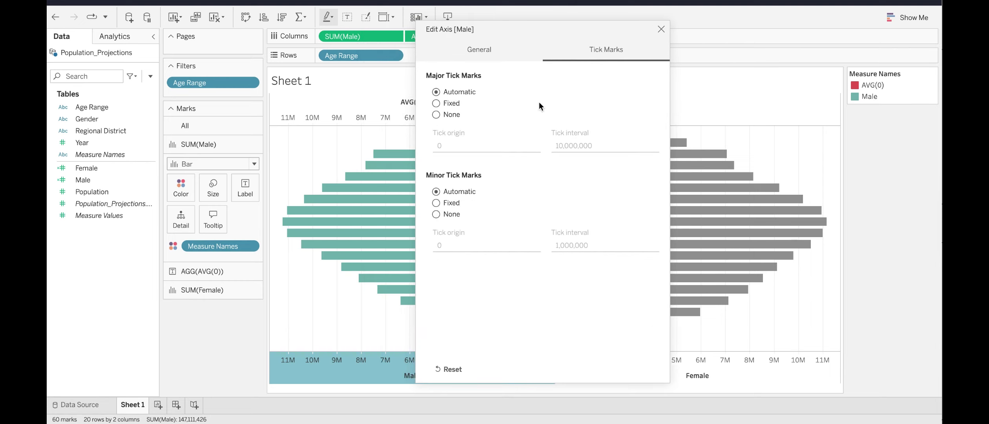
{"action": "left_click", "coordinate": [435, 114]}
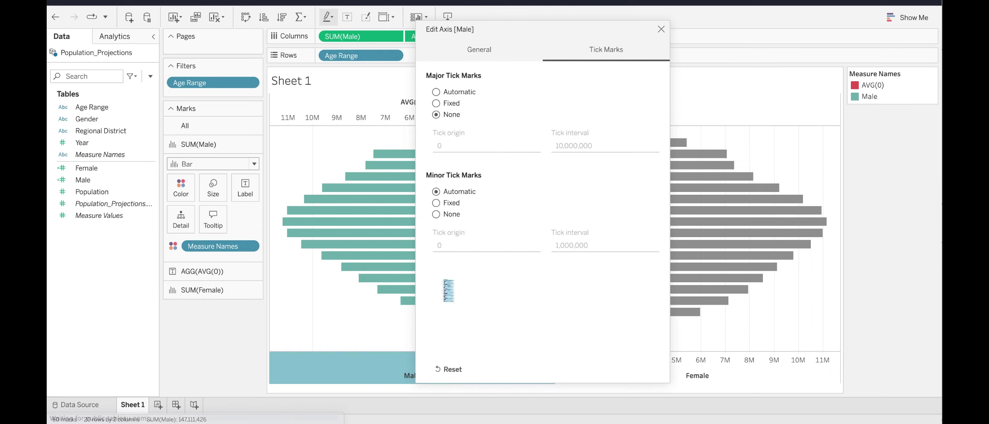
{"action": "left_click", "coordinate": [660, 29]}
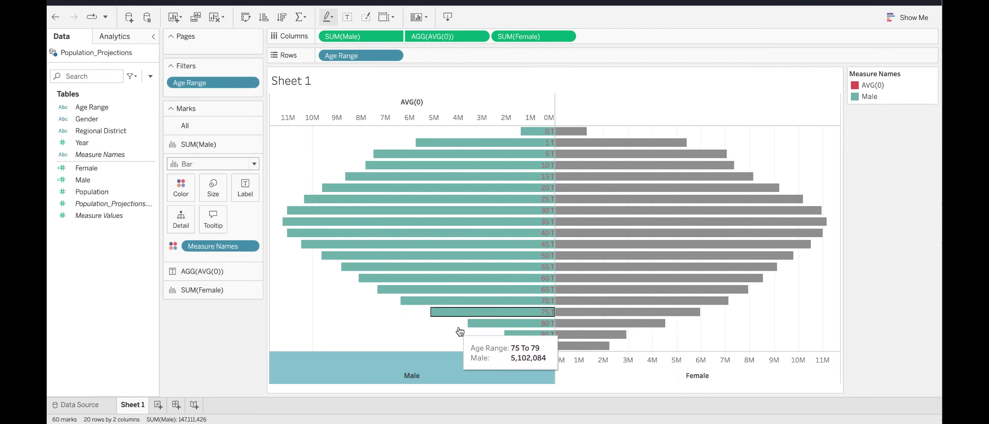
Give the Female axis a fixed start of 0 and an automatic end, and set its major tick marks to None.
{"action": "left_click", "coordinate": [638, 365]}
{"action": "right_click", "coordinate": [638, 364]}
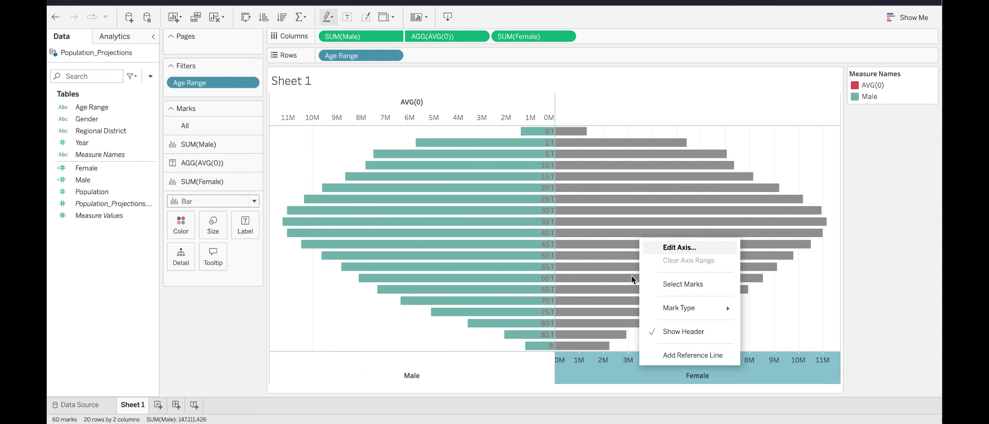
{"action": "left_click", "coordinate": [677, 248]}
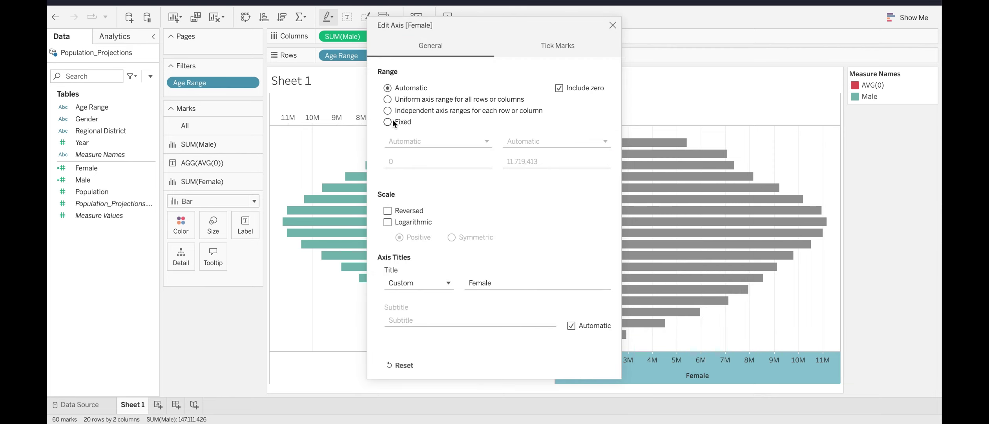
{"action": "left_click", "coordinate": [389, 122]}
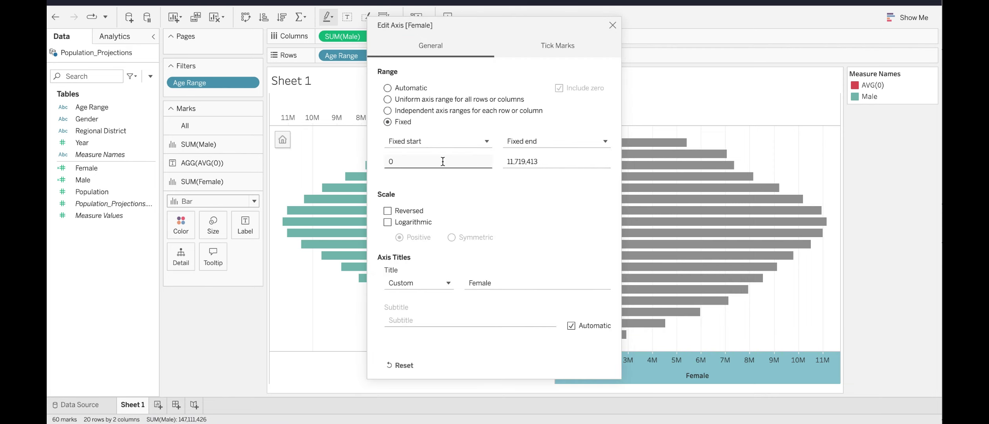
{"action": "left_click", "coordinate": [605, 141]}
{"action": "left_click", "coordinate": [559, 156]}
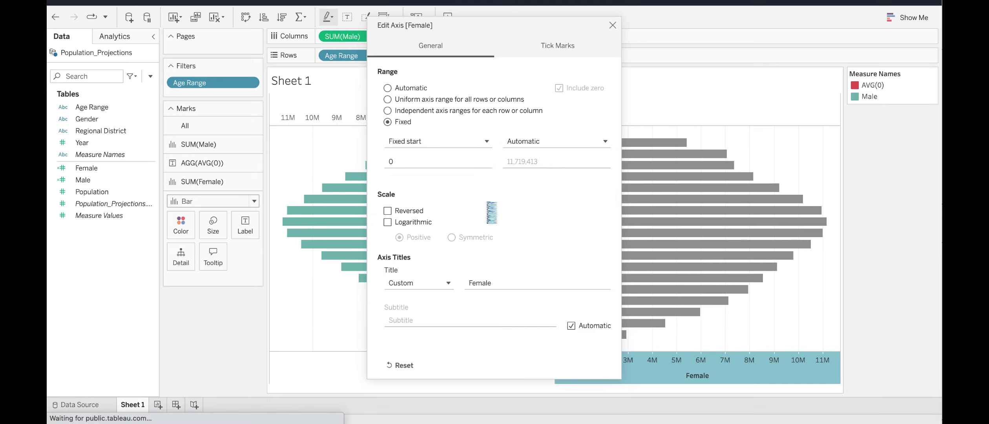
{"action": "left_click", "coordinate": [559, 49]}
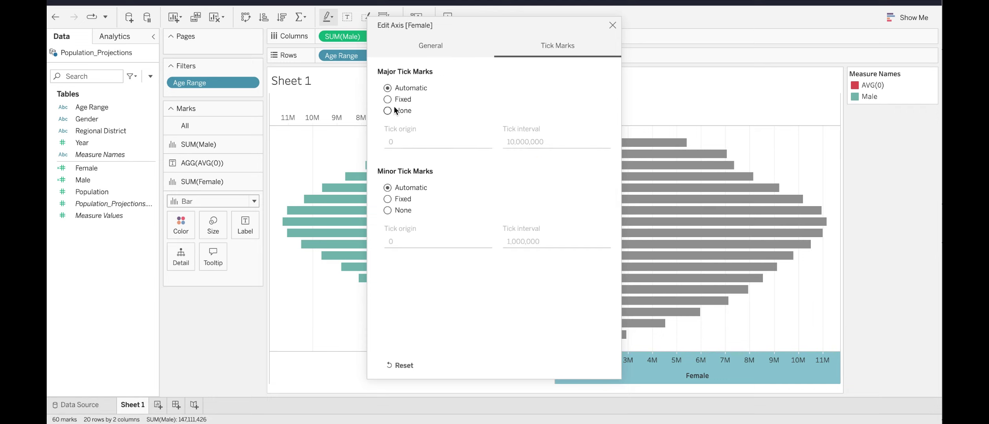
{"action": "left_click", "coordinate": [612, 26]}
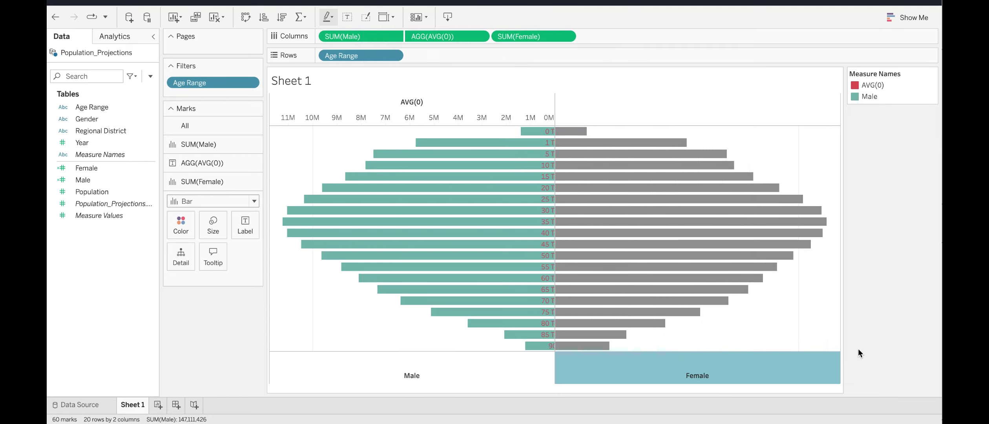
Duplicate AVG(0) after SUM(Female) on Columns and combine the copy with SUM(Female) as a dual axis.
{"action": "mouse_move", "coordinate": [561, 273]}
{"action": "left_click_drag", "start_coordinate": [430, 38], "coordinate": [612, 39]}
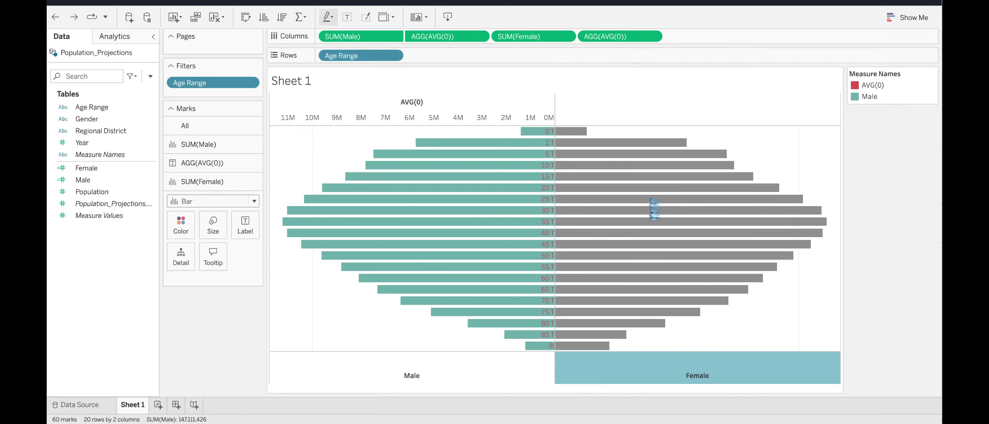
{"action": "left_click", "coordinate": [656, 36]}
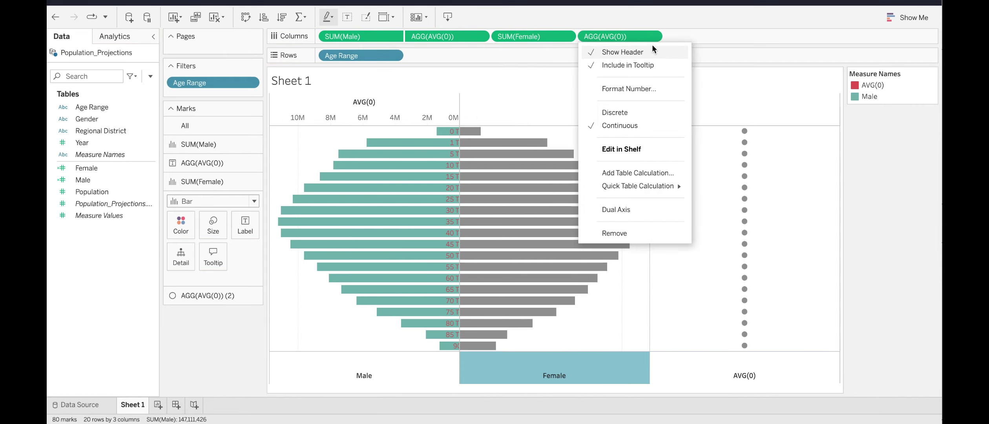
{"action": "left_click", "coordinate": [628, 209]}
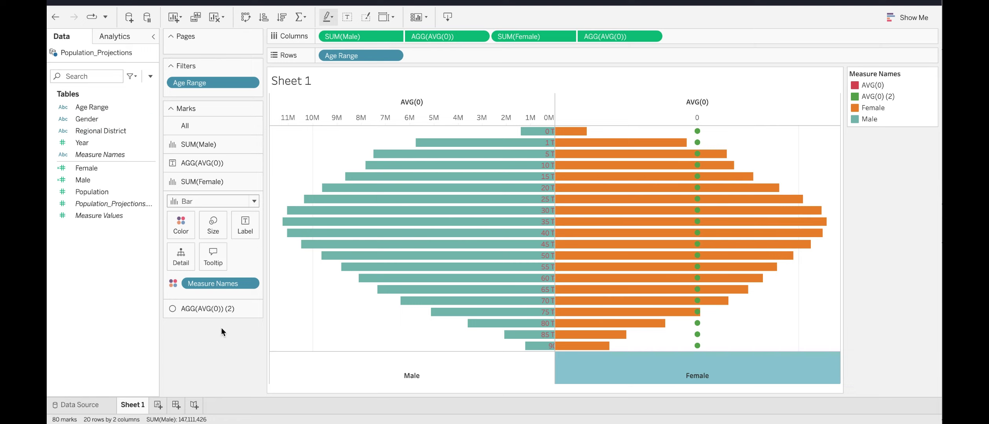
Label the second AVG(0) marks with Age Range and set their mark type to Text.
{"action": "left_click", "coordinate": [222, 308]}
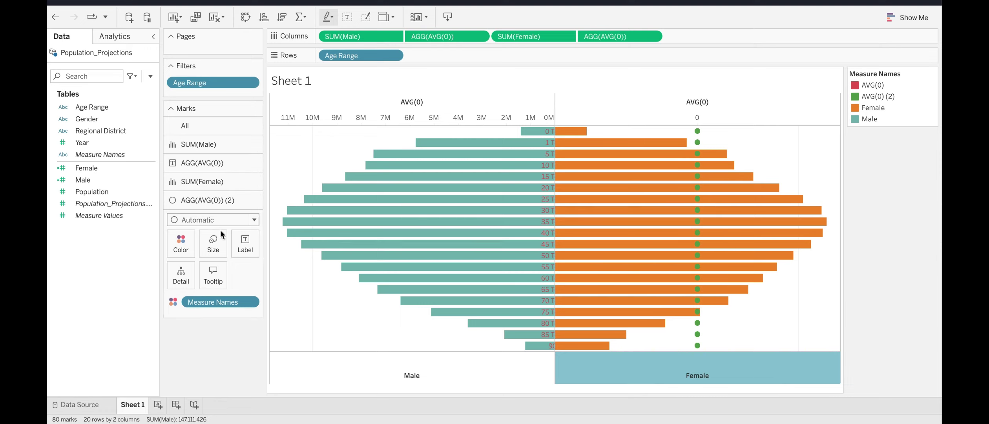
{"action": "left_click_drag", "start_coordinate": [94, 107], "coordinate": [247, 254]}
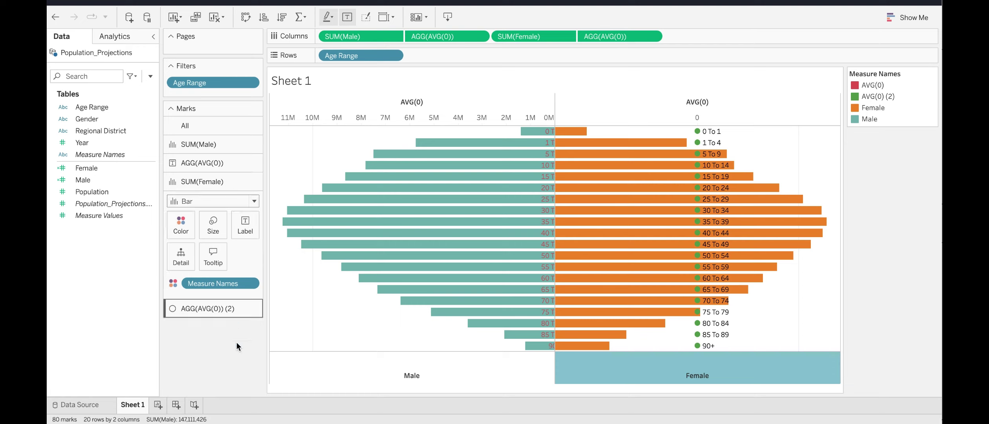
{"action": "left_click", "coordinate": [229, 308]}
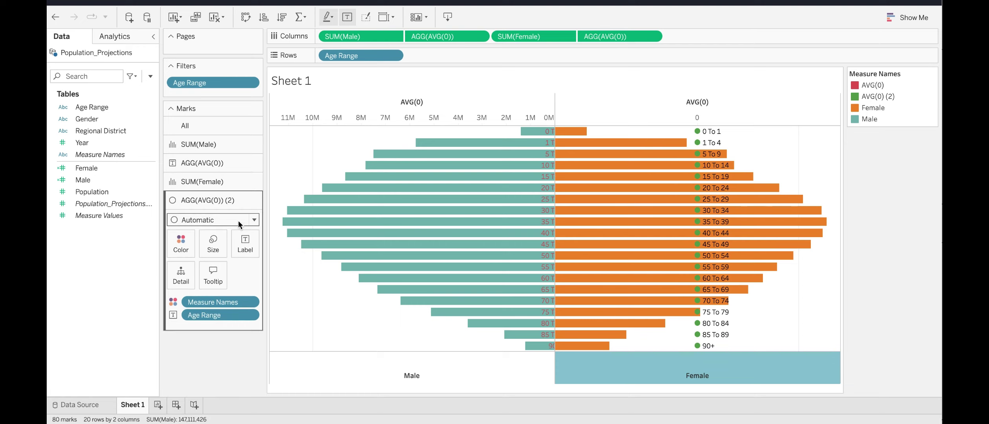
{"action": "left_click", "coordinate": [254, 220]}
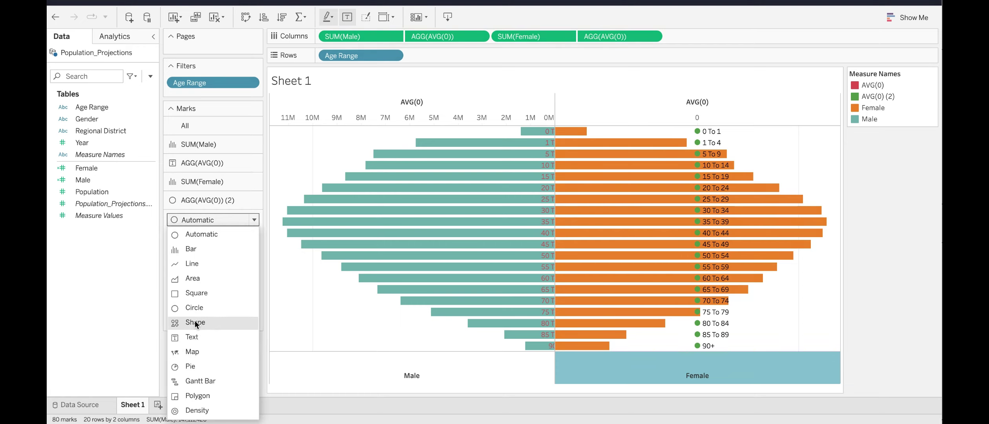
{"action": "left_click", "coordinate": [191, 338]}
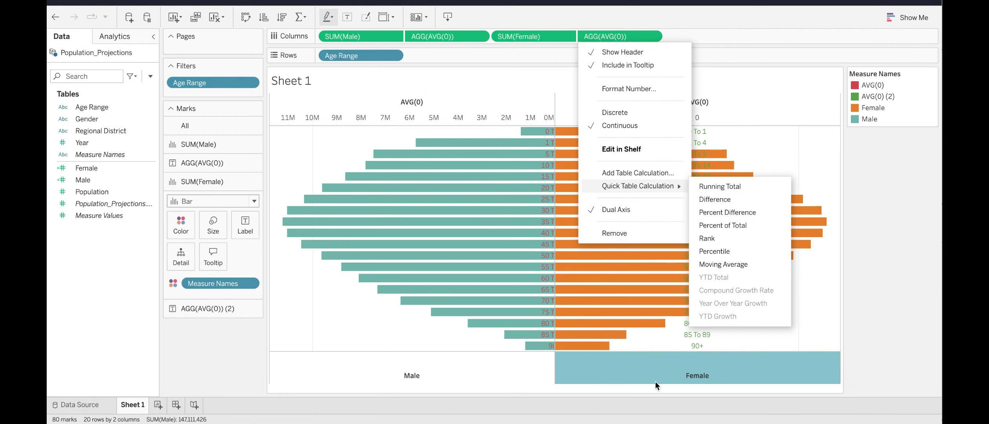
Synchronize the Female axis with the second AVG(0) axis.
{"action": "right_click", "coordinate": [648, 365]}
{"action": "left_click", "coordinate": [692, 277]}
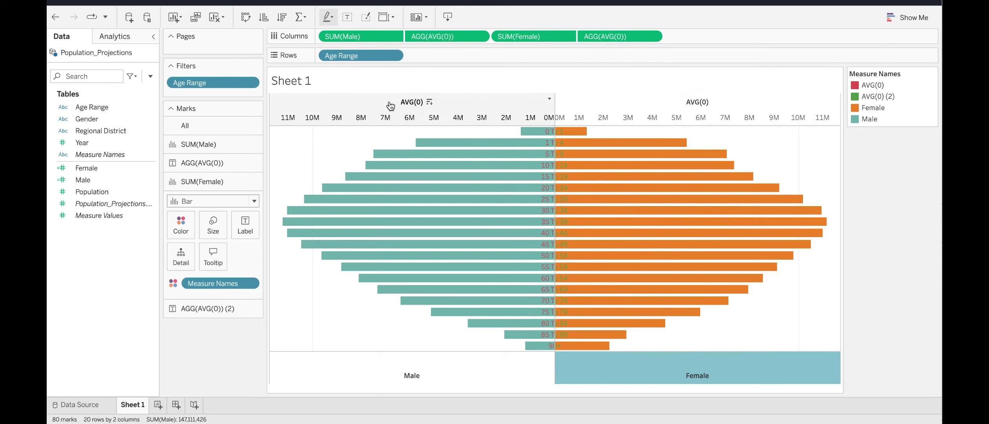
Hide the AVG(0) axis headers above the Male and Female bars.
{"action": "right_click", "coordinate": [371, 103]}
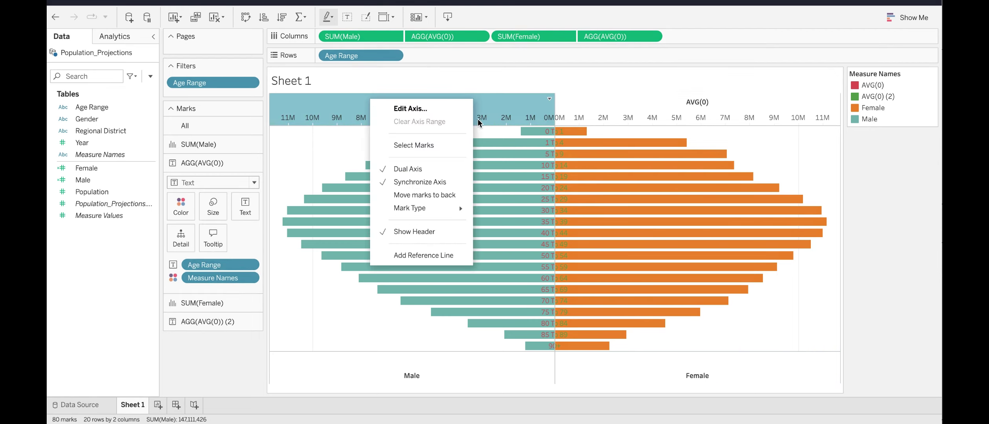
{"action": "mouse_move", "coordinate": [462, 212]}
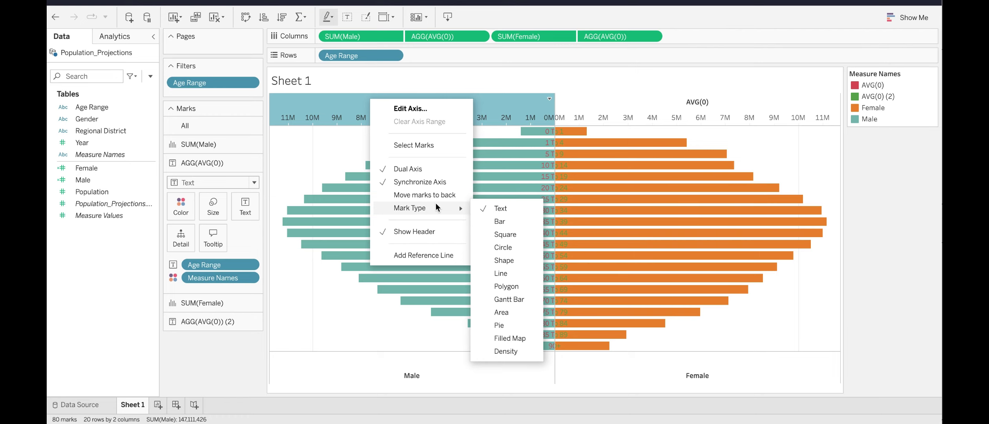
{"action": "left_click", "coordinate": [408, 232]}
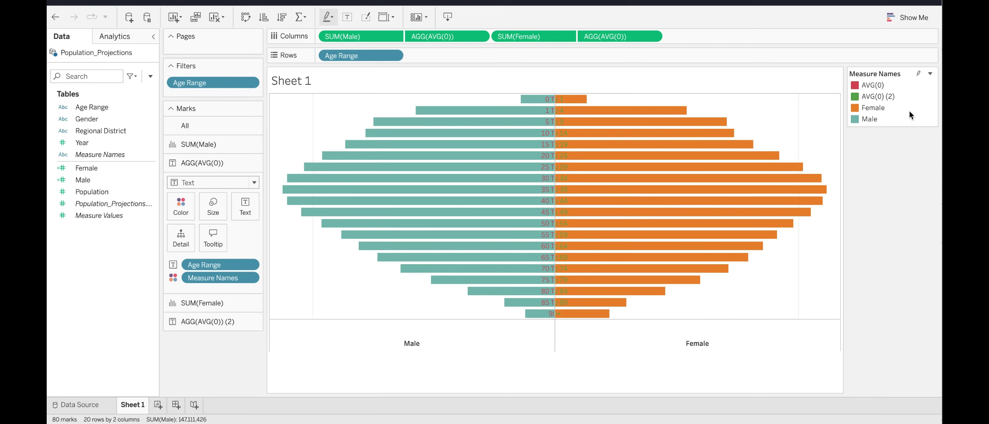
Open the colour editor for the Measure Names legend and move it clear of the upper age labels.
{"action": "left_click", "coordinate": [930, 74]}
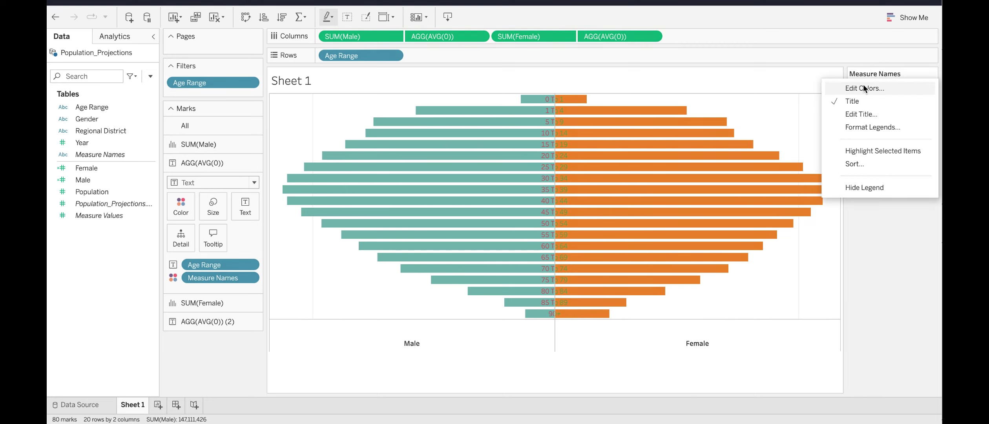
{"action": "left_click", "coordinate": [863, 84]}
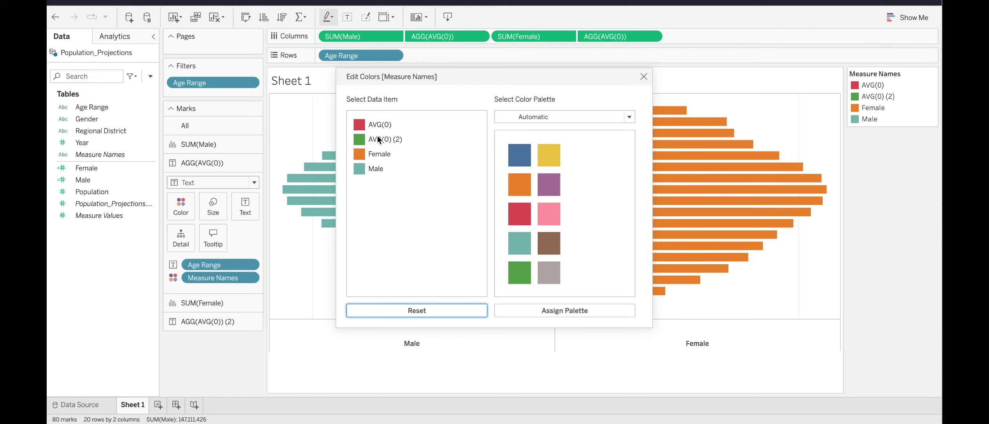
{"action": "left_click_drag", "start_coordinate": [478, 76], "coordinate": [592, 246]}
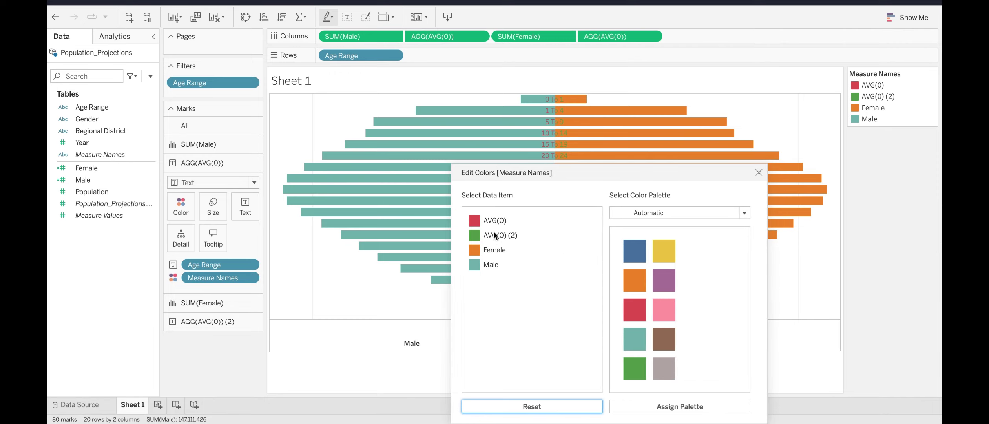
Assign the blue colour of the Automatic palette to AVG(0) and AVG(0) (2).
{"action": "left_click", "coordinate": [475, 221]}
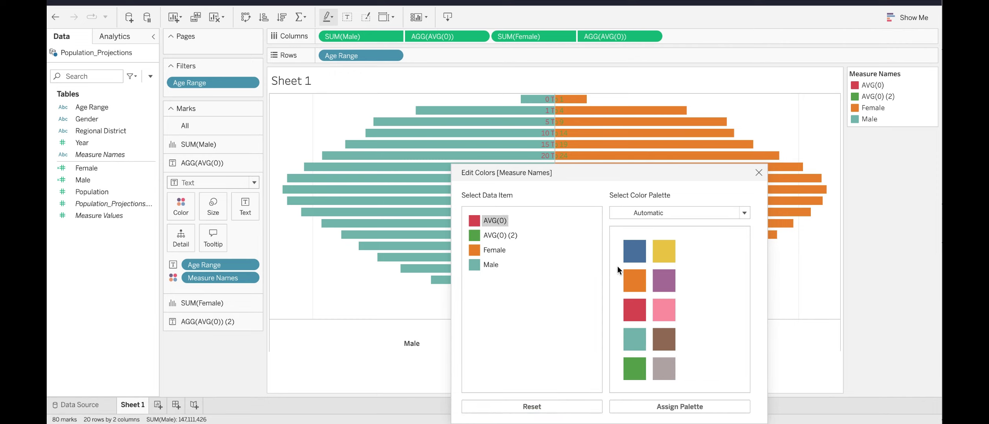
{"action": "left_click", "coordinate": [632, 251]}
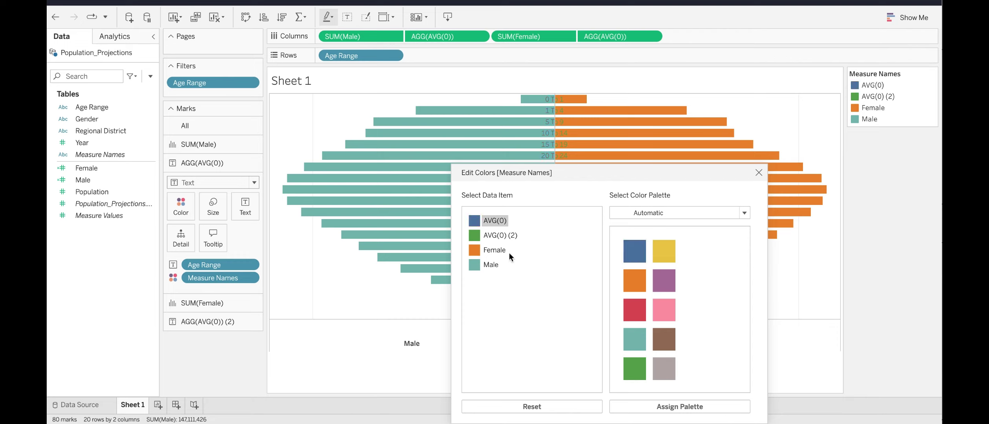
{"action": "left_click", "coordinate": [634, 255]}
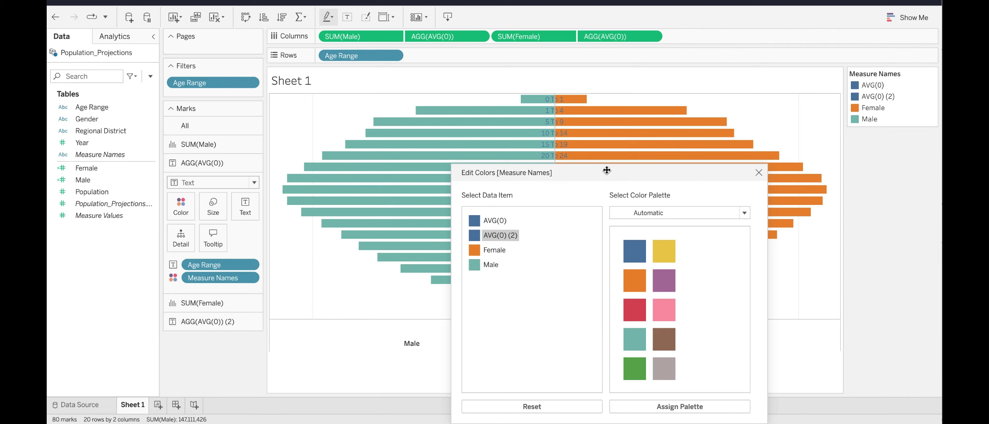
{"action": "left_click_drag", "start_coordinate": [607, 170], "coordinate": [578, 224]}
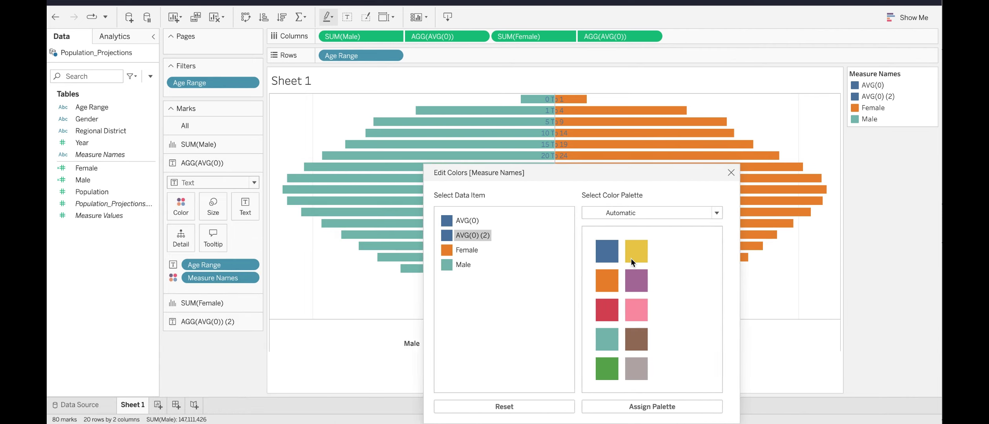
{"action": "left_click_drag", "start_coordinate": [631, 258], "coordinate": [617, 220]}
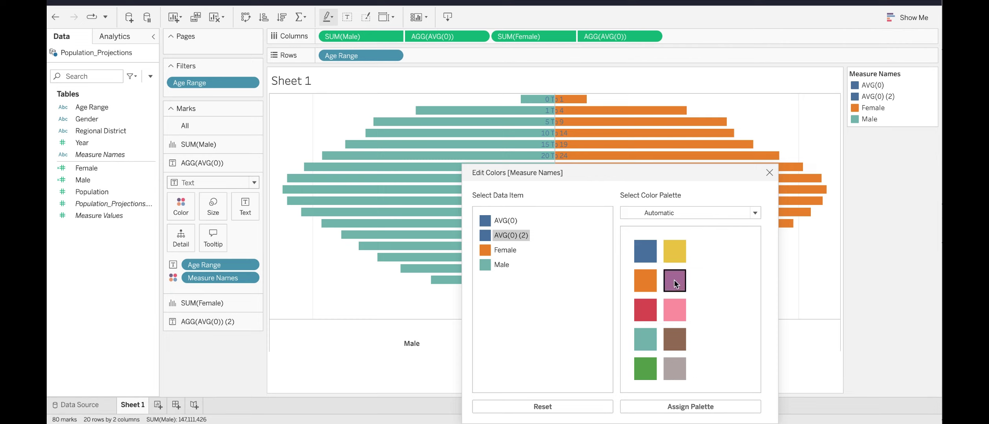
Assign the dark purple of the Lightning Sunrise palette to AVG(0) (2) and AVG(0), and close the colour editor.
{"action": "left_click", "coordinate": [754, 211]}
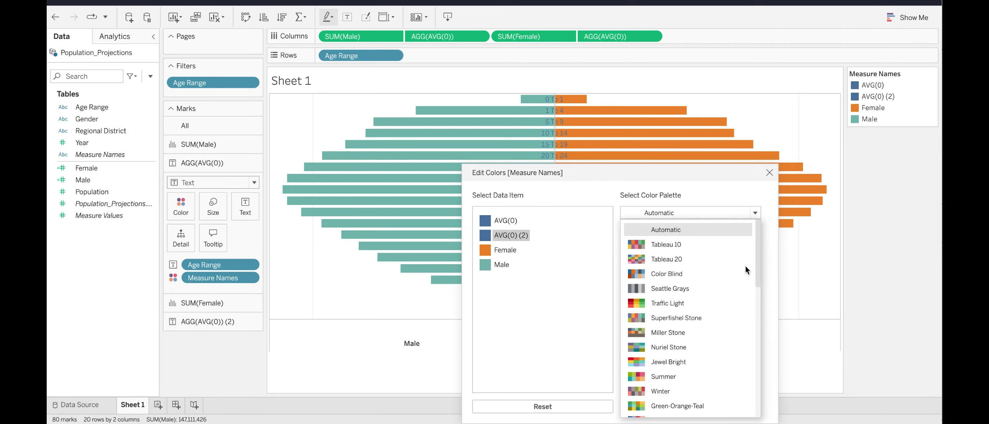
{"action": "scroll", "coordinate": [718, 305], "scroll_direction": "down", "scroll_amount": 5}
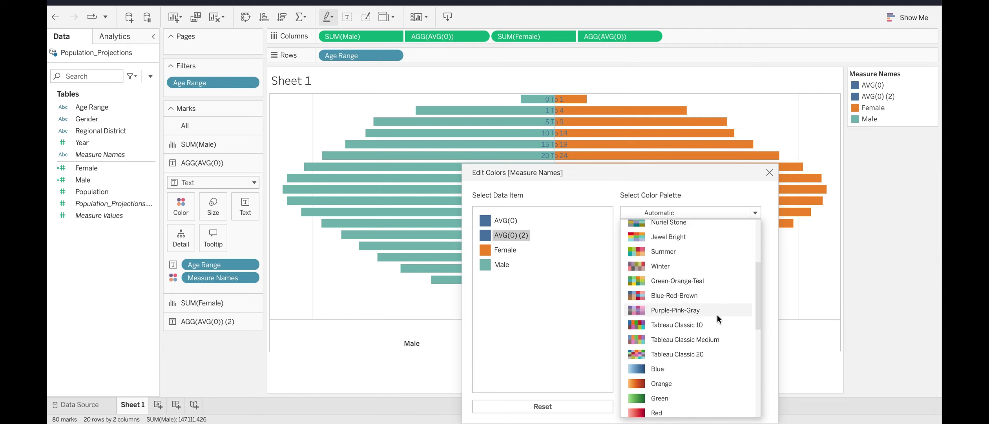
{"action": "scroll", "coordinate": [718, 315], "scroll_direction": "down", "scroll_amount": 5}
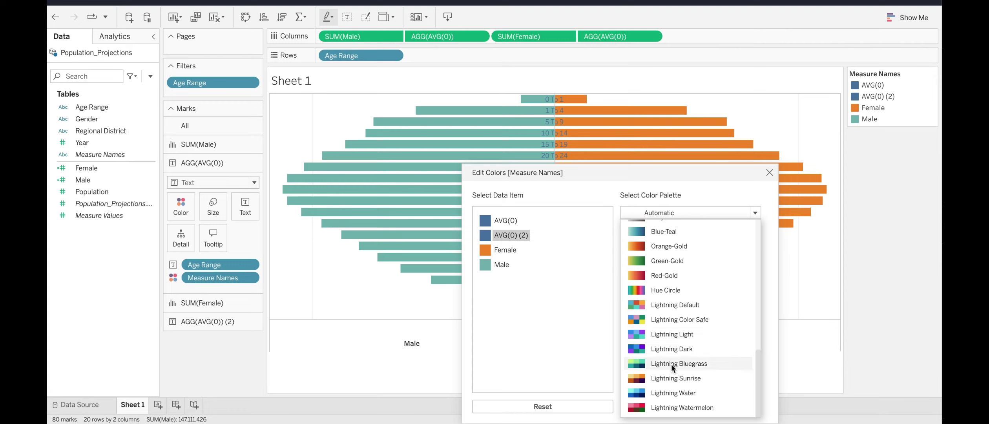
{"action": "left_click", "coordinate": [678, 379]}
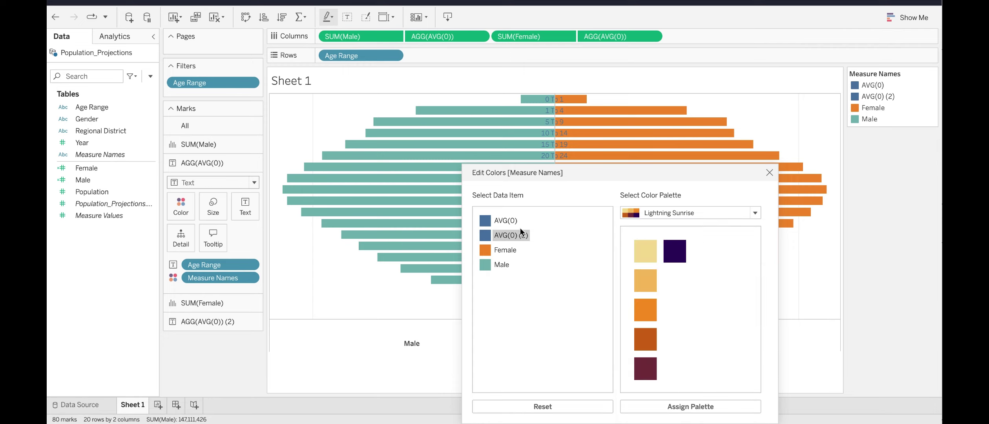
{"action": "left_click", "coordinate": [675, 257]}
{"action": "left_click", "coordinate": [485, 224]}
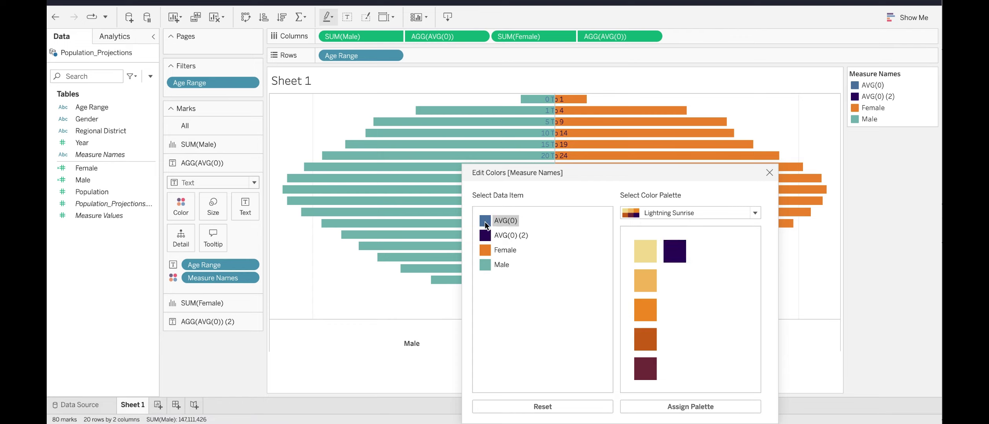
{"action": "left_click", "coordinate": [683, 255]}
{"action": "left_click", "coordinate": [770, 172]}
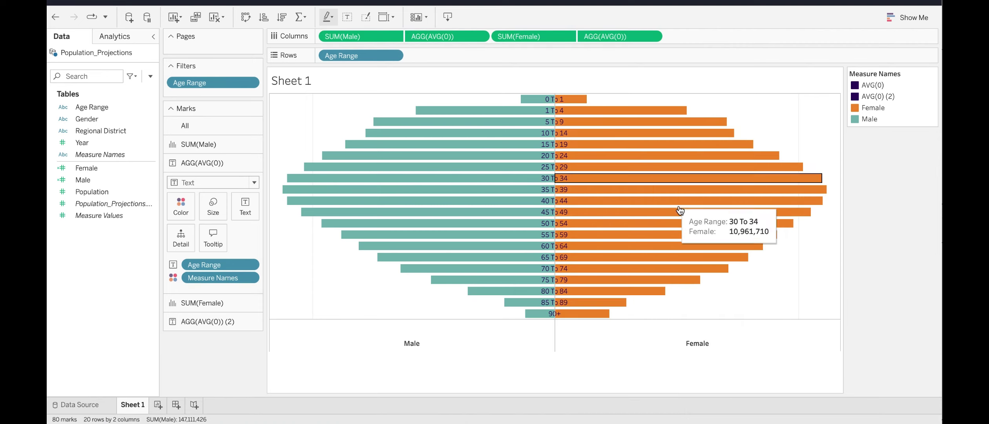
Turn off the row dividers and column dividers in the worksheet's border formatting.
{"action": "left_click", "coordinate": [274, 1]}
{"action": "left_click", "coordinate": [275, 1]}
{"action": "left_click", "coordinate": [275, 2]}
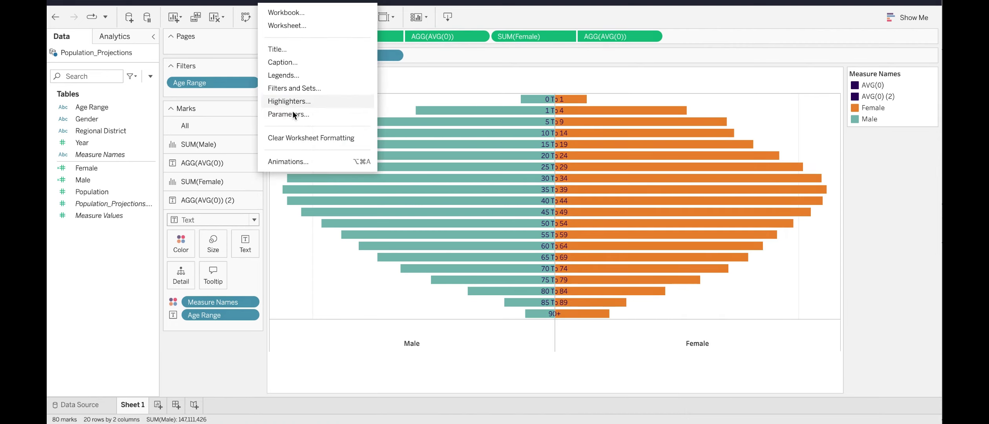
{"action": "left_click", "coordinate": [292, 25]}
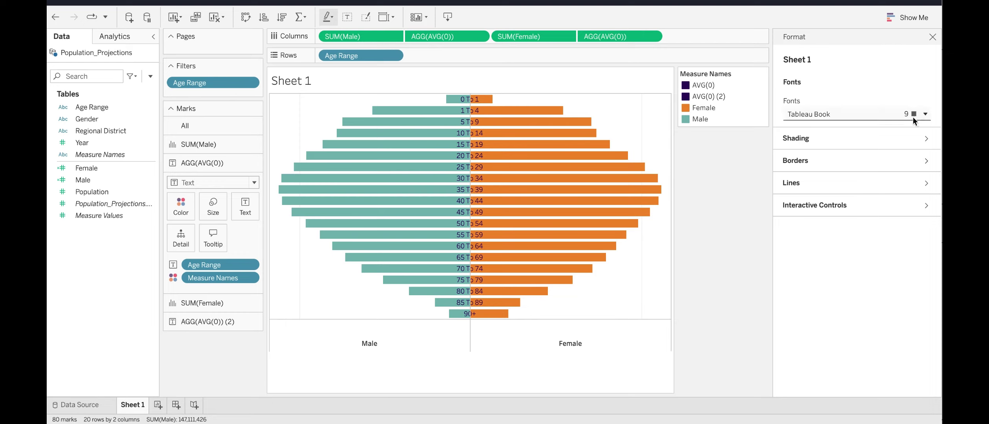
{"action": "left_click", "coordinate": [925, 161]}
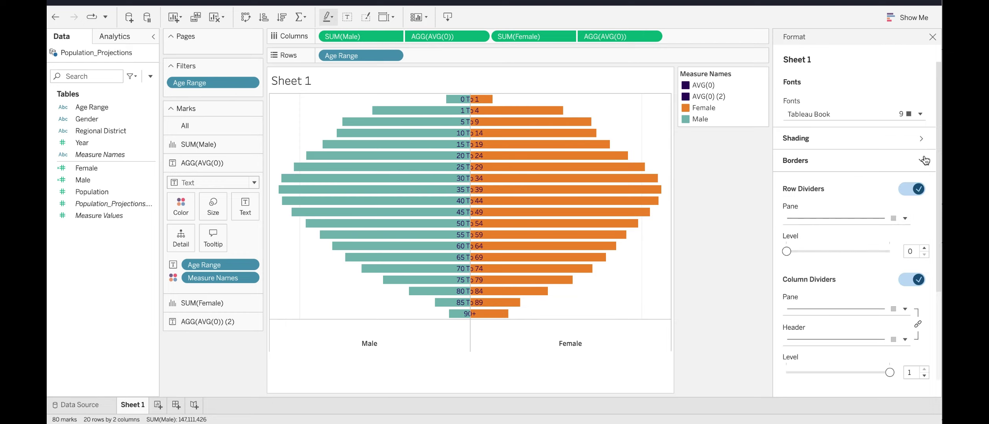
{"action": "left_click", "coordinate": [905, 218]}
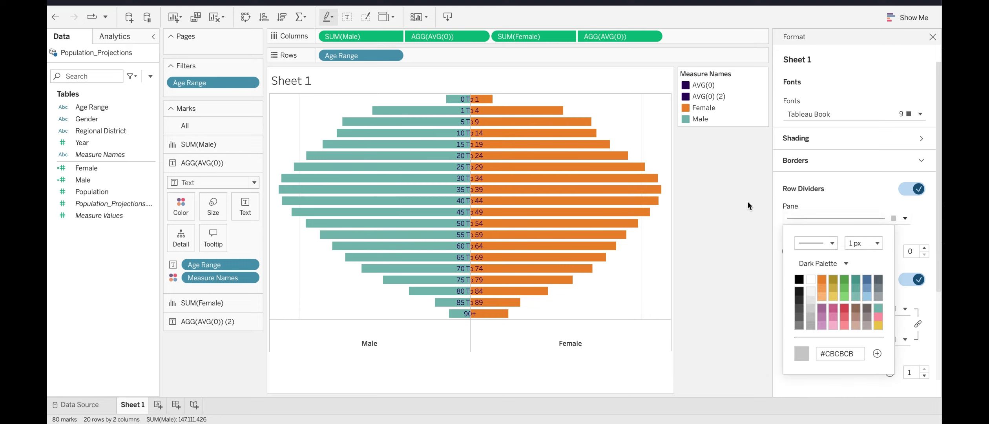
{"action": "left_click", "coordinate": [767, 211]}
{"action": "scroll", "coordinate": [881, 228], "scroll_direction": "down", "scroll_amount": 2}
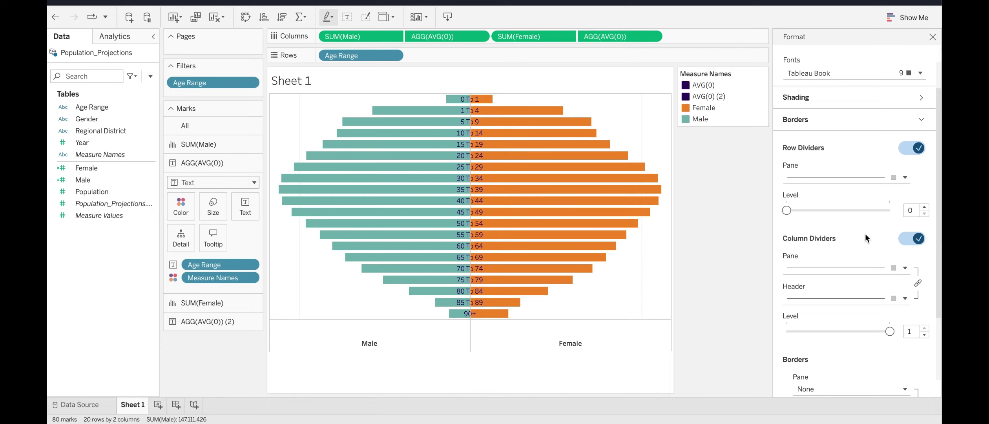
{"action": "left_click", "coordinate": [912, 149]}
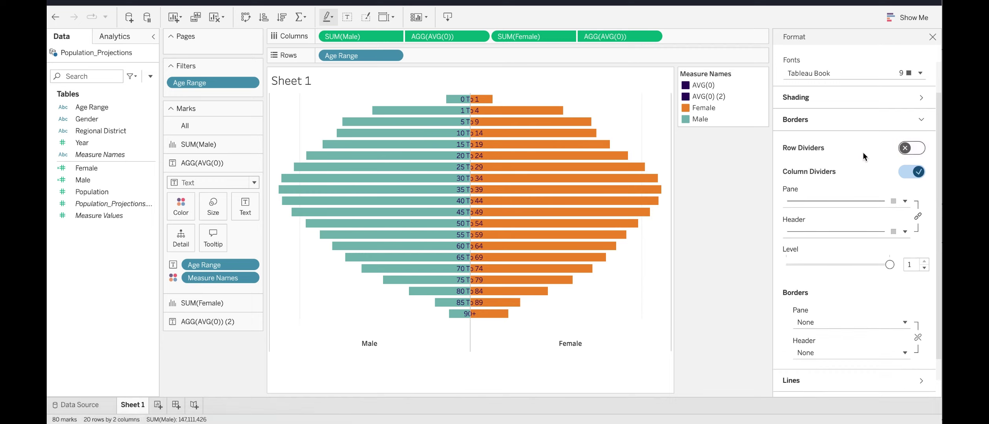
{"action": "left_click", "coordinate": [916, 172]}
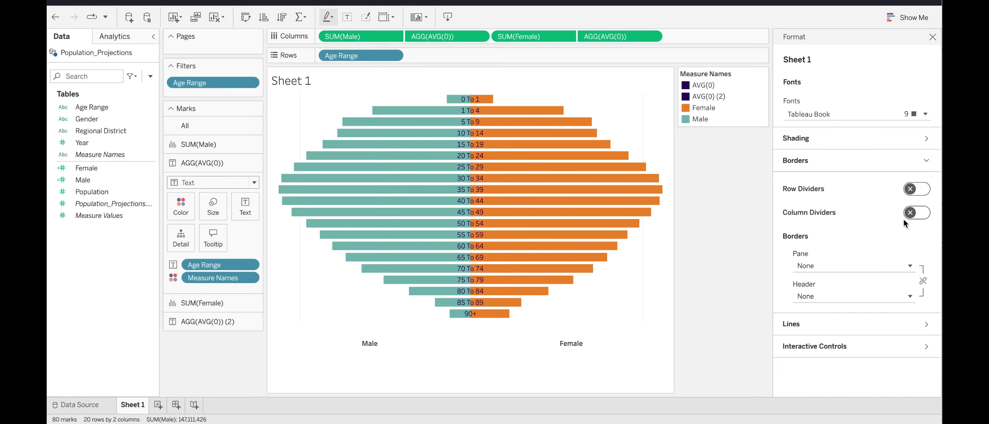
Check the worksheet's grid line settings and turn off all its zero lines.
{"action": "left_click", "coordinate": [921, 325]}
{"action": "scroll", "coordinate": [863, 318], "scroll_direction": "down", "scroll_amount": 3}
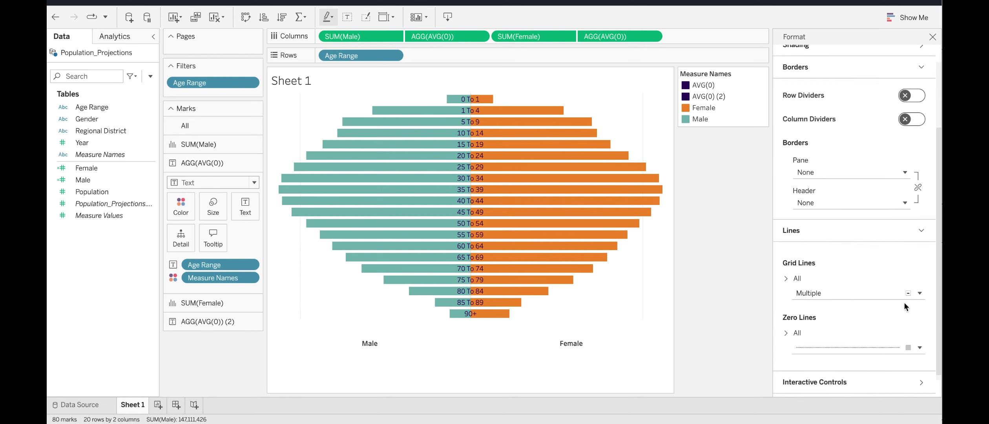
{"action": "left_click", "coordinate": [920, 294]}
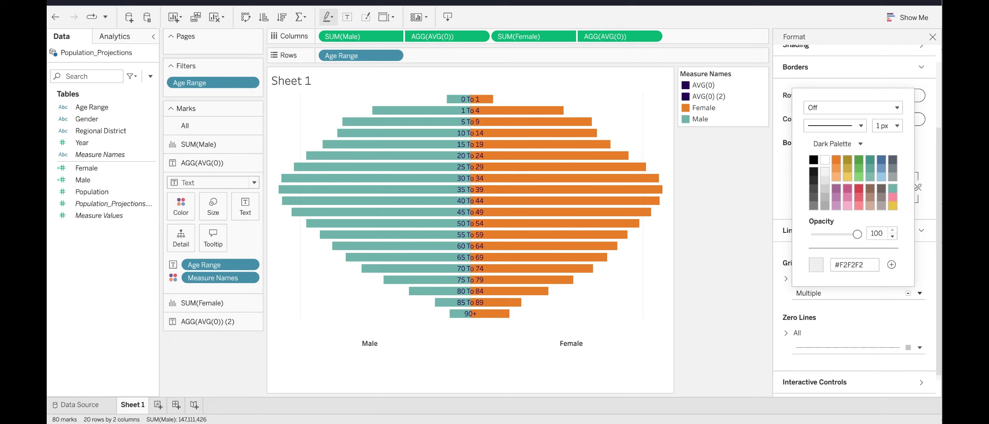
{"action": "left_click", "coordinate": [920, 347]}
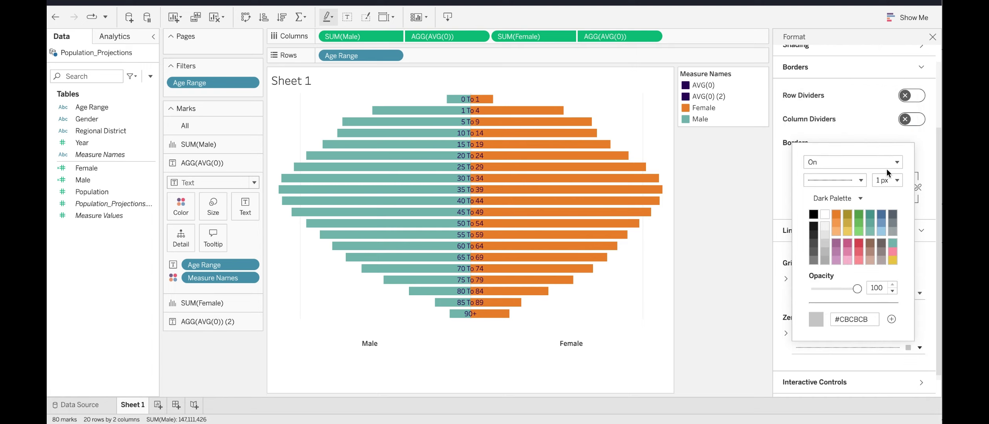
{"action": "left_click", "coordinate": [855, 162]}
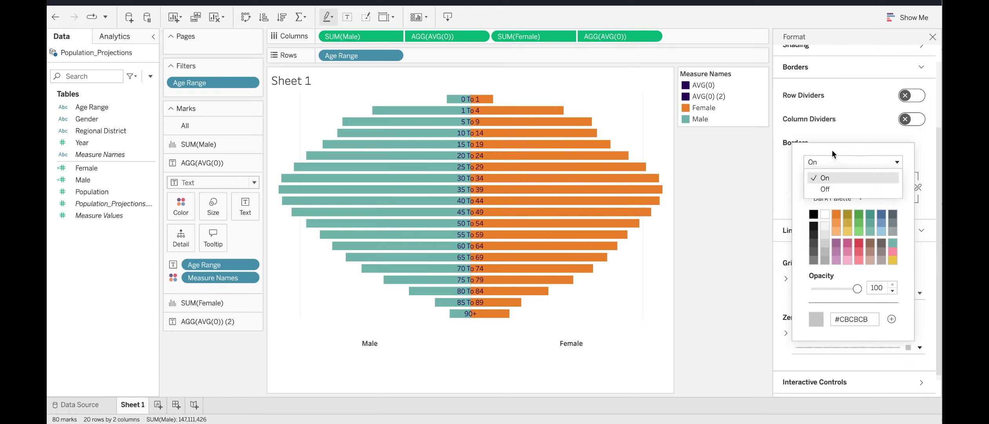
{"action": "left_click", "coordinate": [828, 190]}
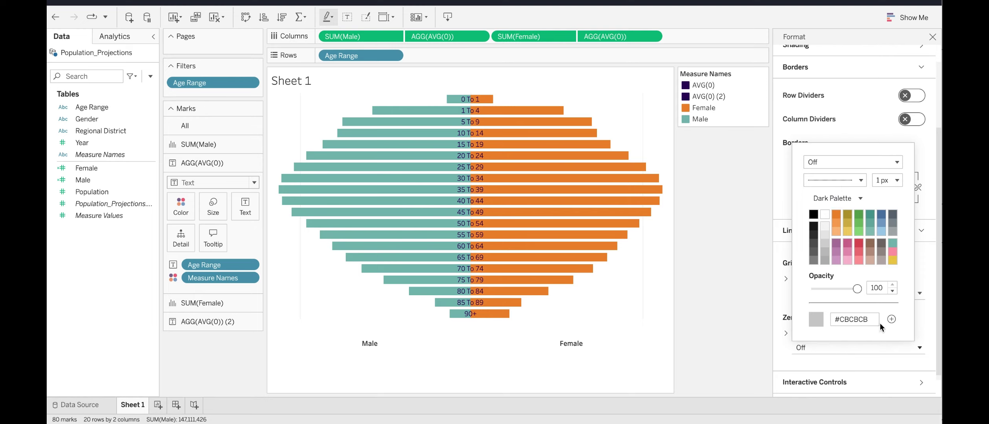
{"action": "left_click", "coordinate": [753, 310]}
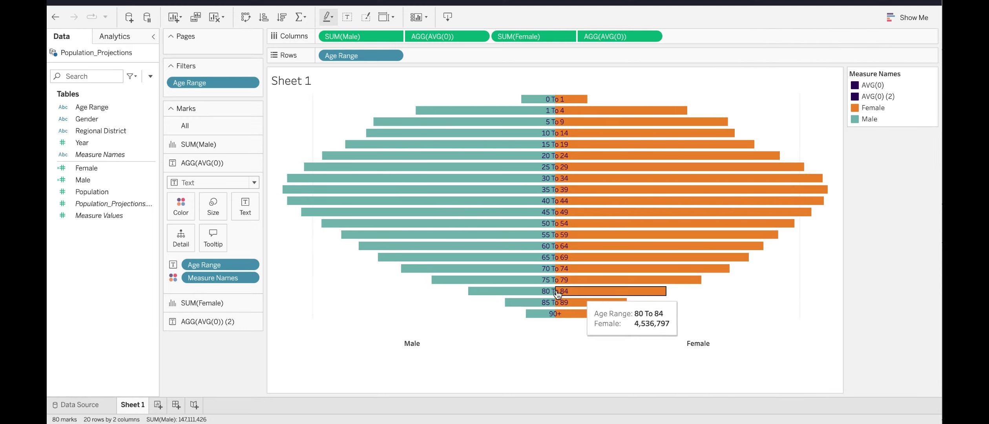